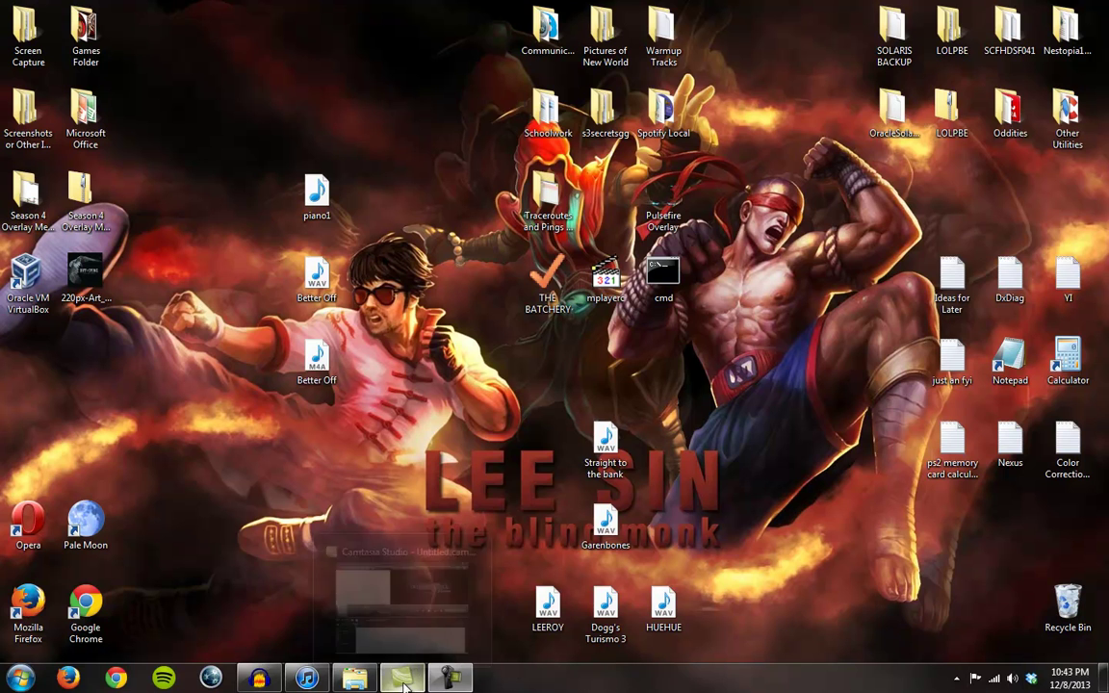
Open the import settings in the iTunes preferences and set importing to use the MP3 Encoder
{"action": "mouse_move", "coordinate": [448, 679]}
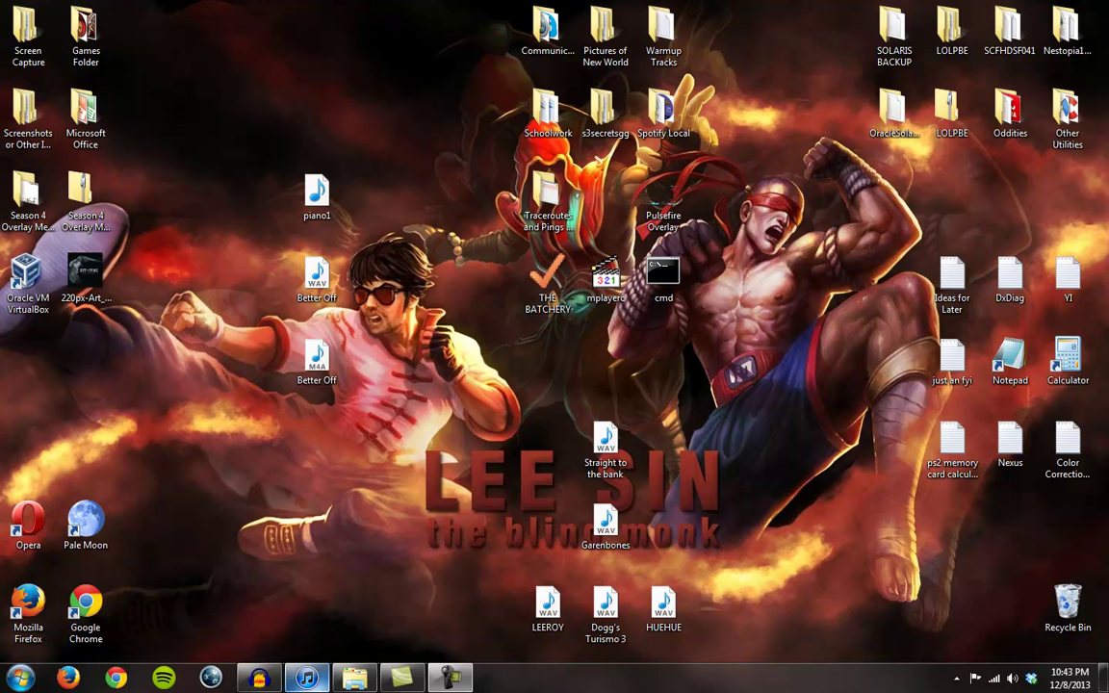
{"action": "mouse_move", "coordinate": [306, 676]}
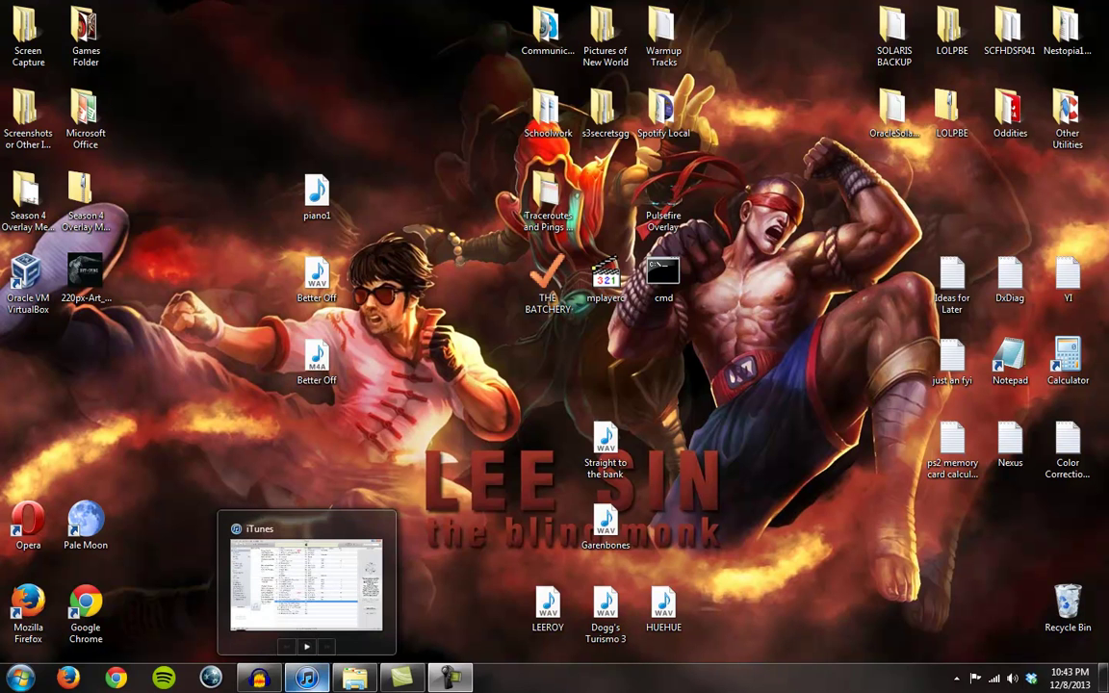
{"action": "left_click", "coordinate": [306, 678]}
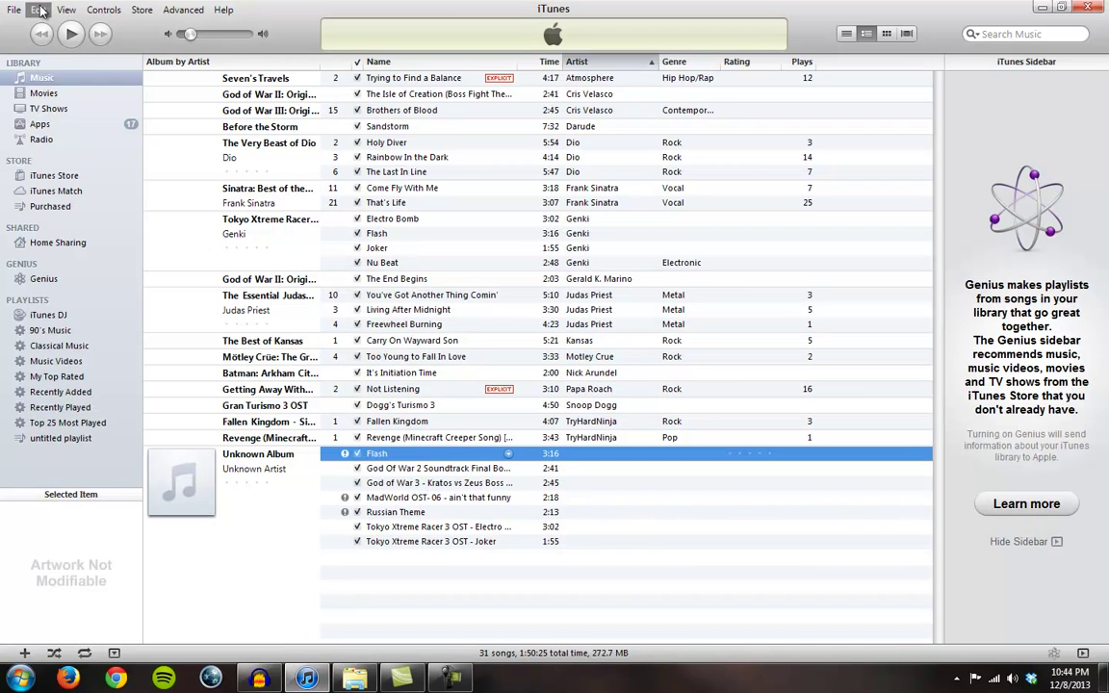
{"action": "left_click", "coordinate": [17, 12]}
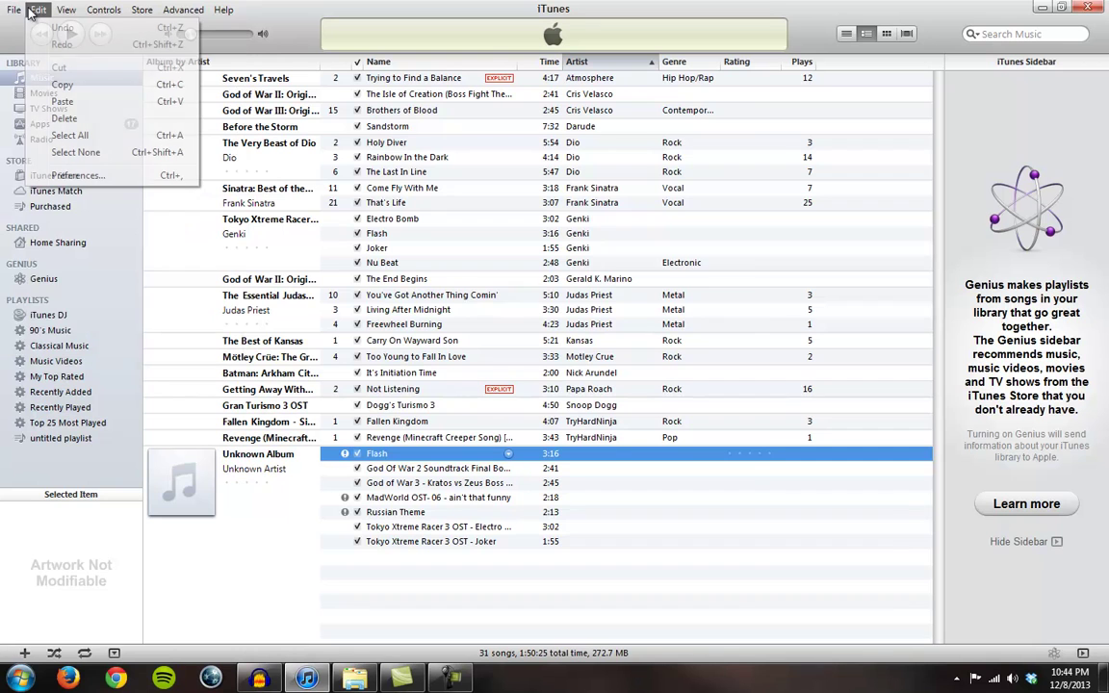
{"action": "left_click", "coordinate": [85, 173]}
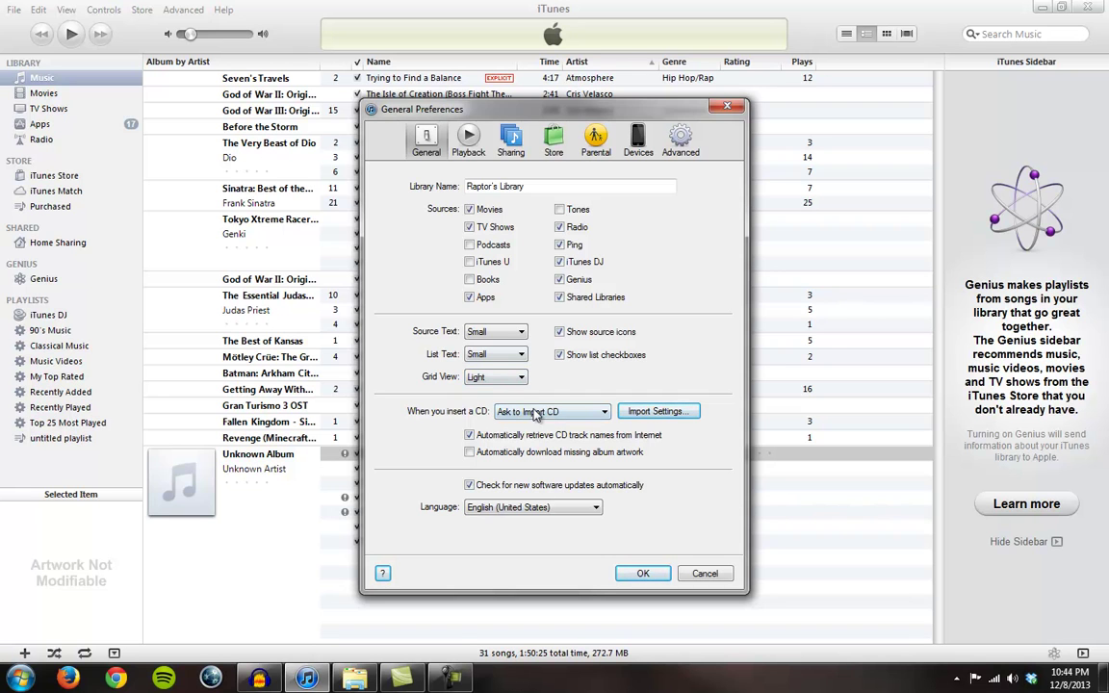
{"action": "left_click", "coordinate": [641, 417]}
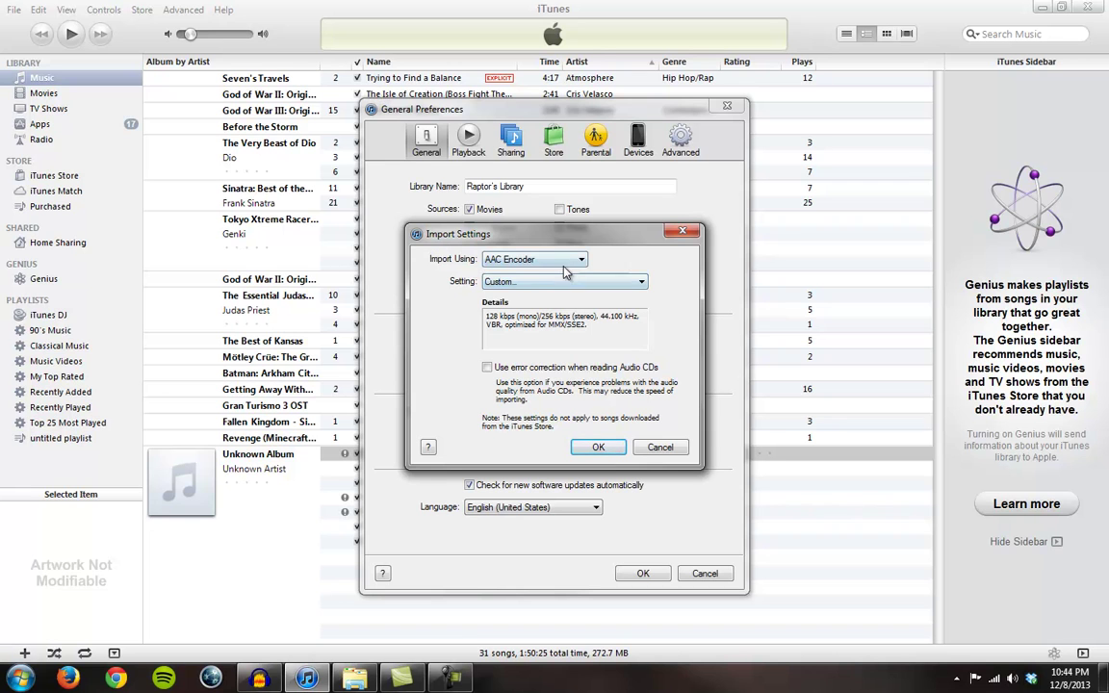
{"action": "left_click", "coordinate": [546, 263]}
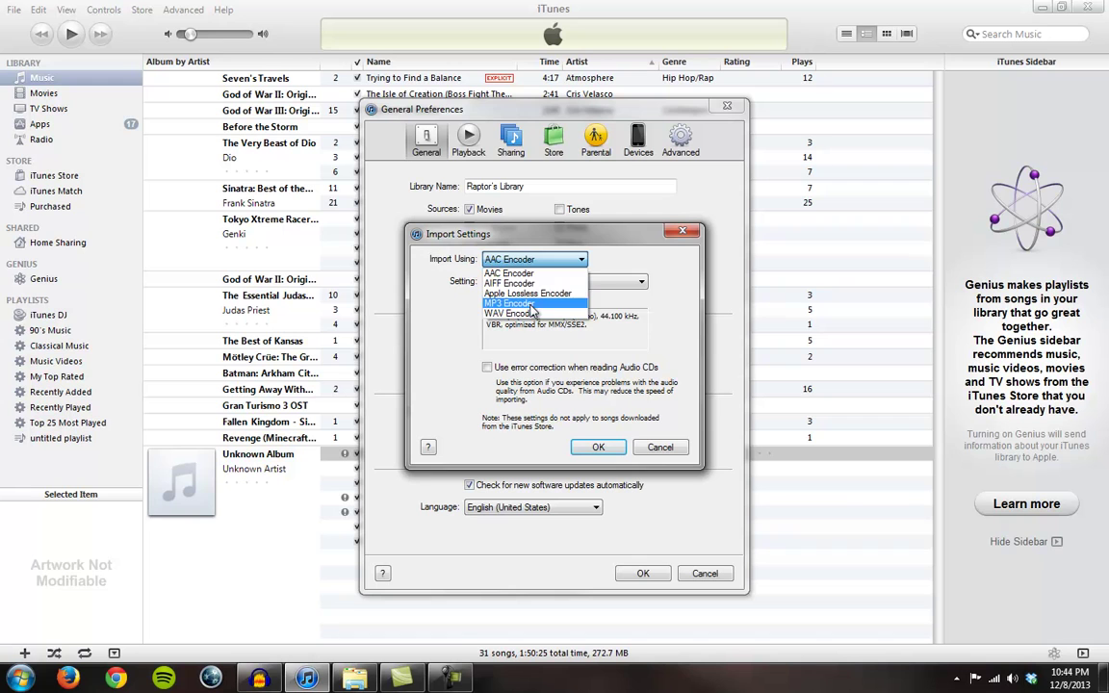
{"action": "left_click", "coordinate": [533, 304]}
Choose the Higher Quality (192 kbps) preset for the MP3 encoder
{"action": "left_click", "coordinate": [536, 282]}
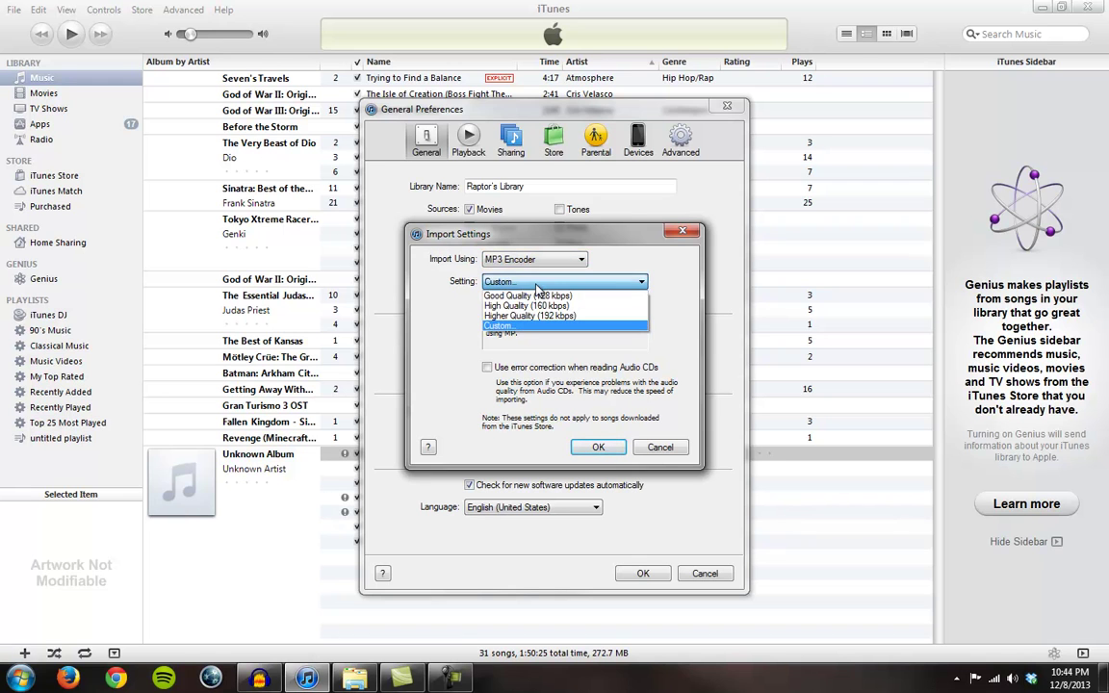
{"action": "left_click", "coordinate": [527, 281]}
{"action": "left_click", "coordinate": [527, 281]}
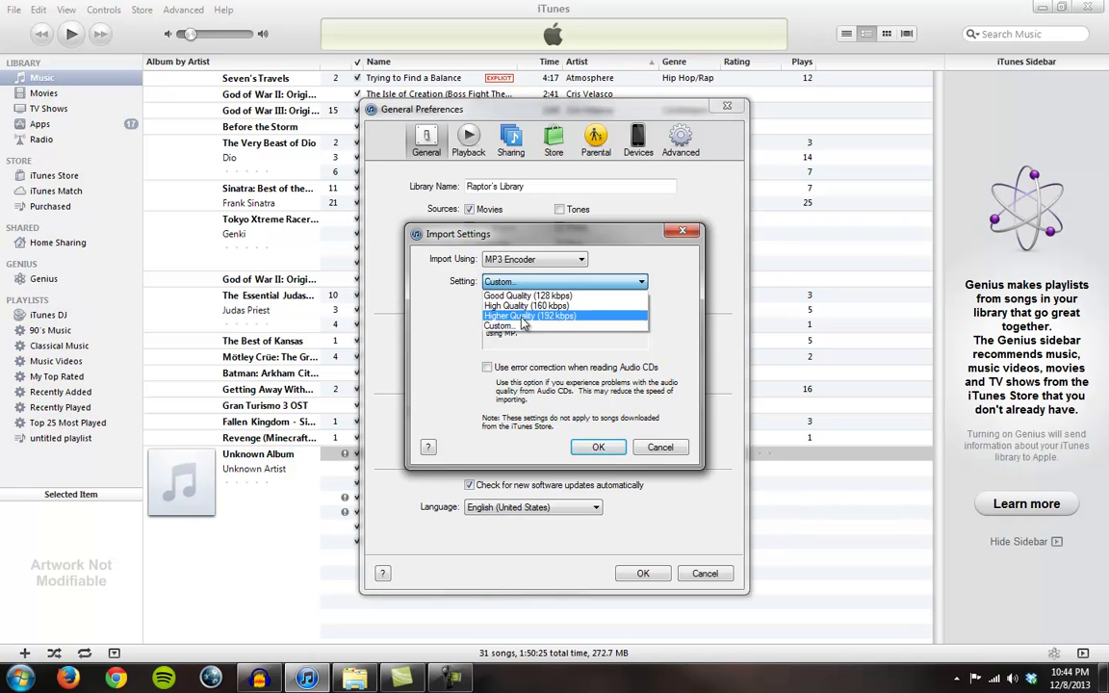
{"action": "left_click", "coordinate": [510, 315]}
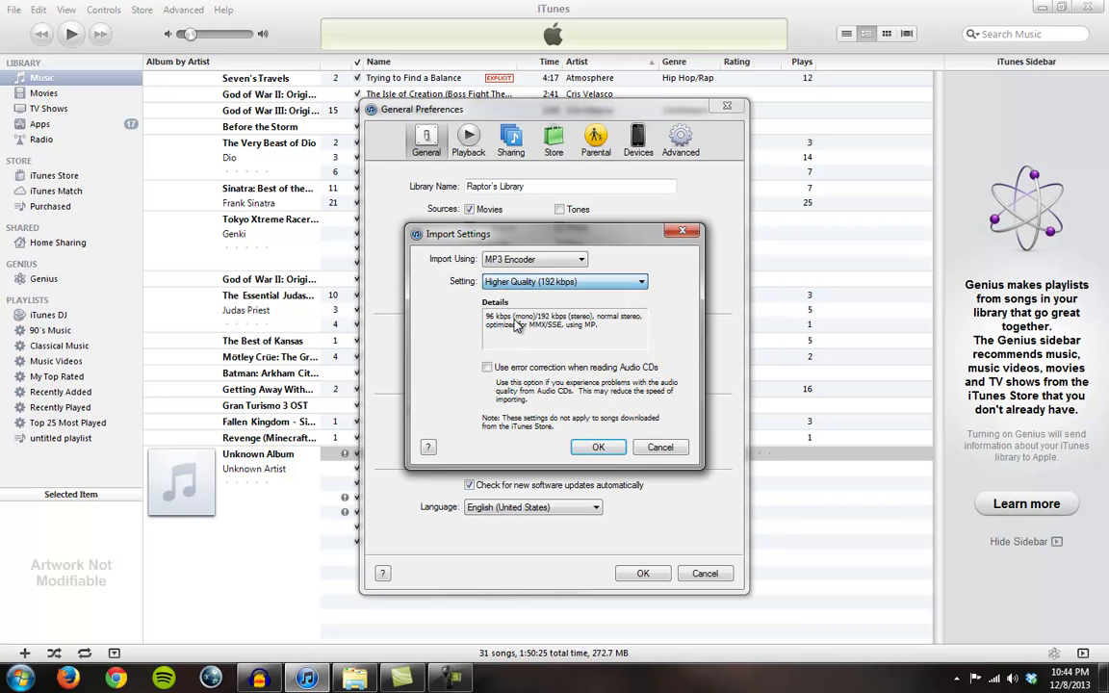
Choose the custom MP3 encoder setting with a stereo bit rate of 320 kbps and save the import settings and preferences
{"action": "left_click", "coordinate": [561, 281]}
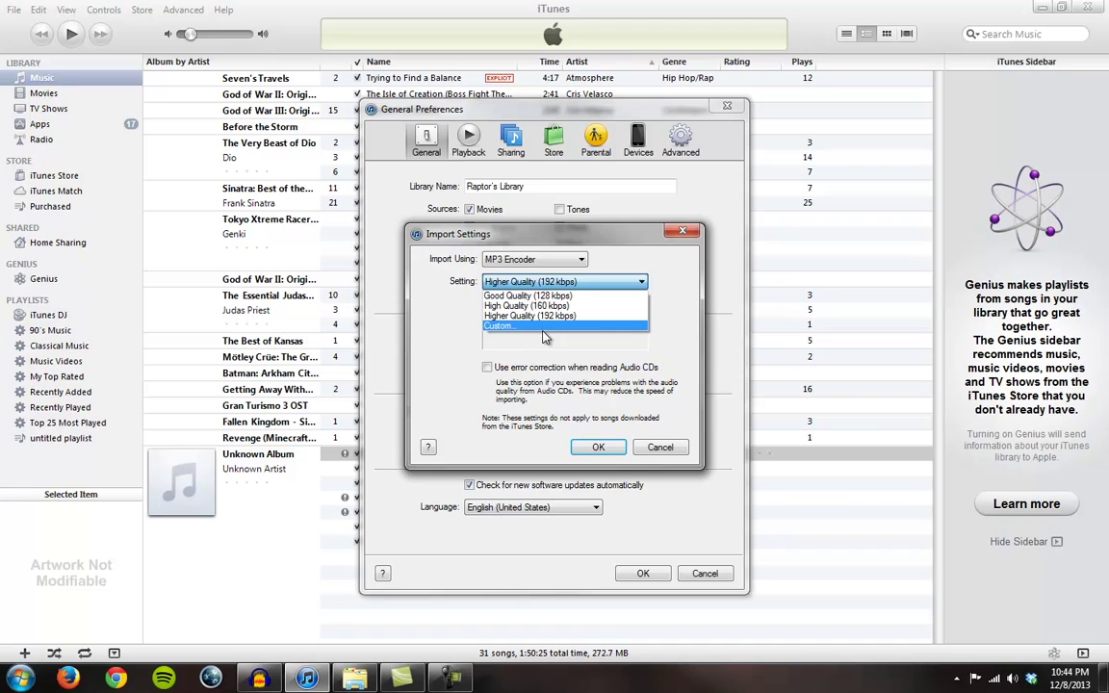
{"action": "left_click", "coordinate": [554, 325]}
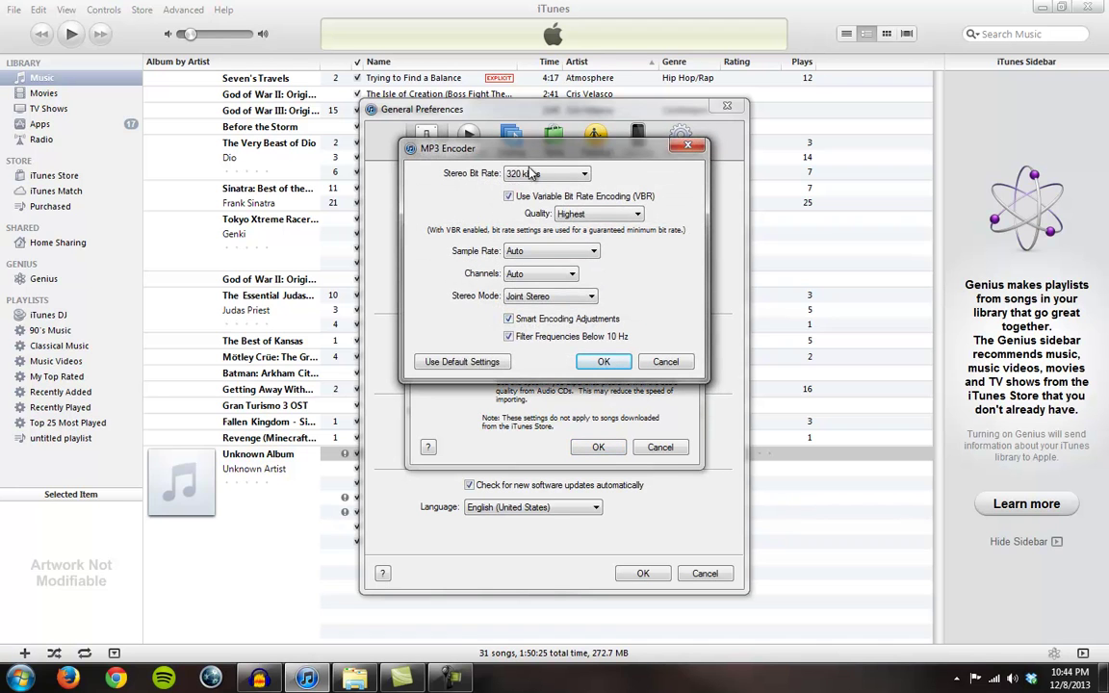
{"action": "left_click", "coordinate": [530, 173]}
{"action": "left_click", "coordinate": [520, 304]}
{"action": "left_click", "coordinate": [602, 363]}
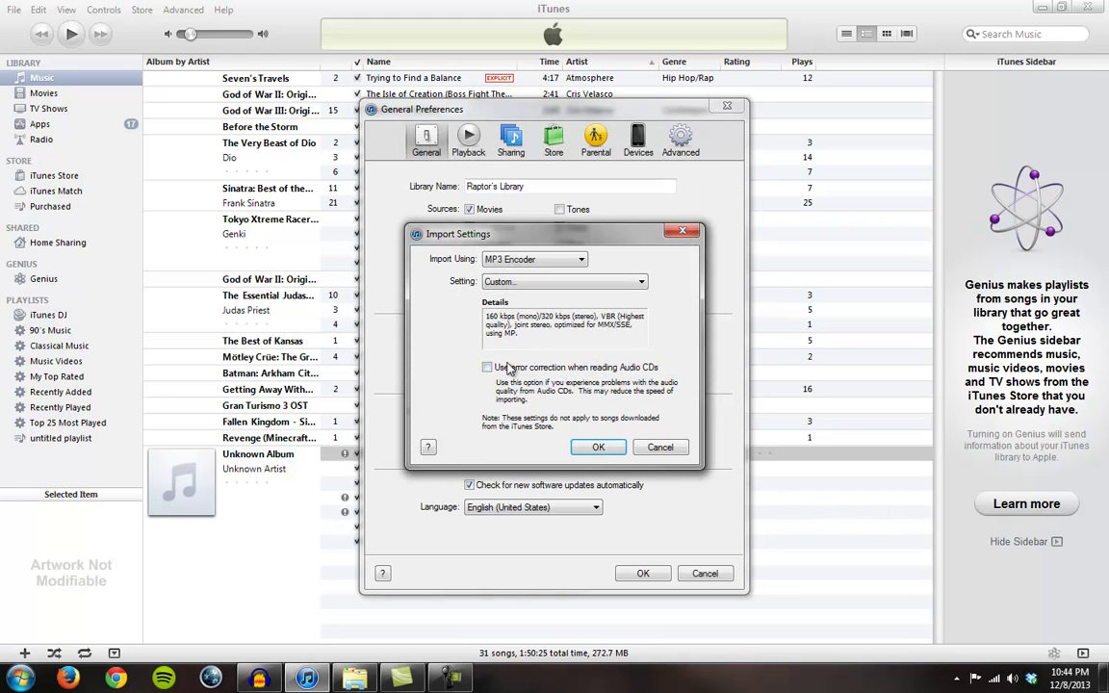
{"action": "left_click", "coordinate": [597, 448]}
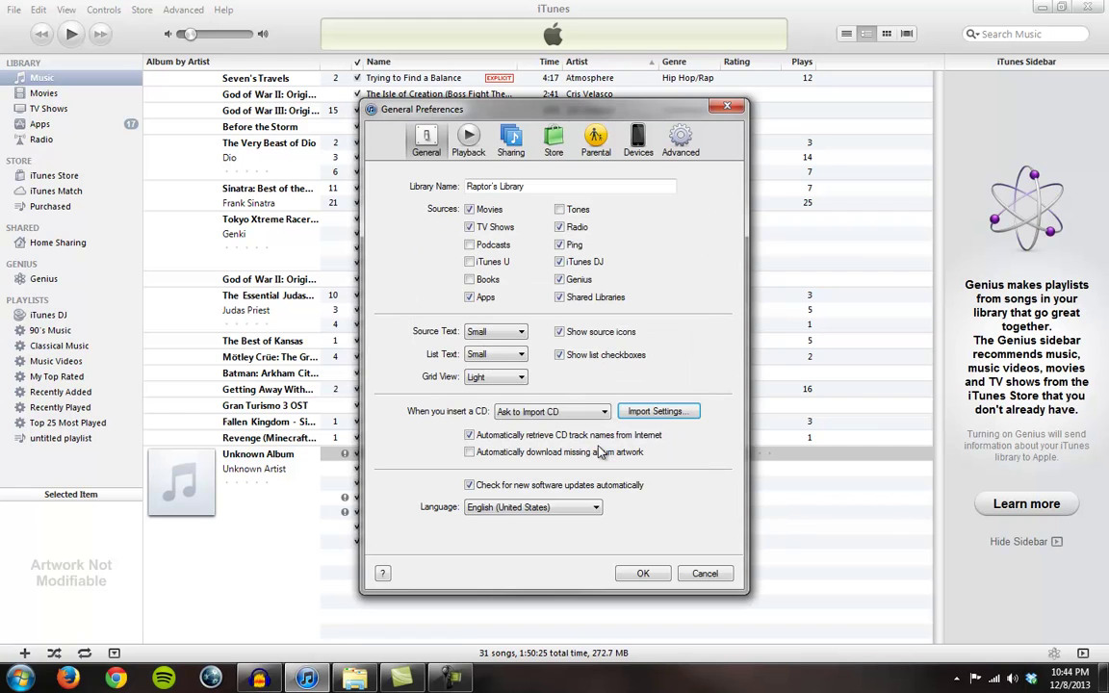
{"action": "left_click", "coordinate": [637, 574]}
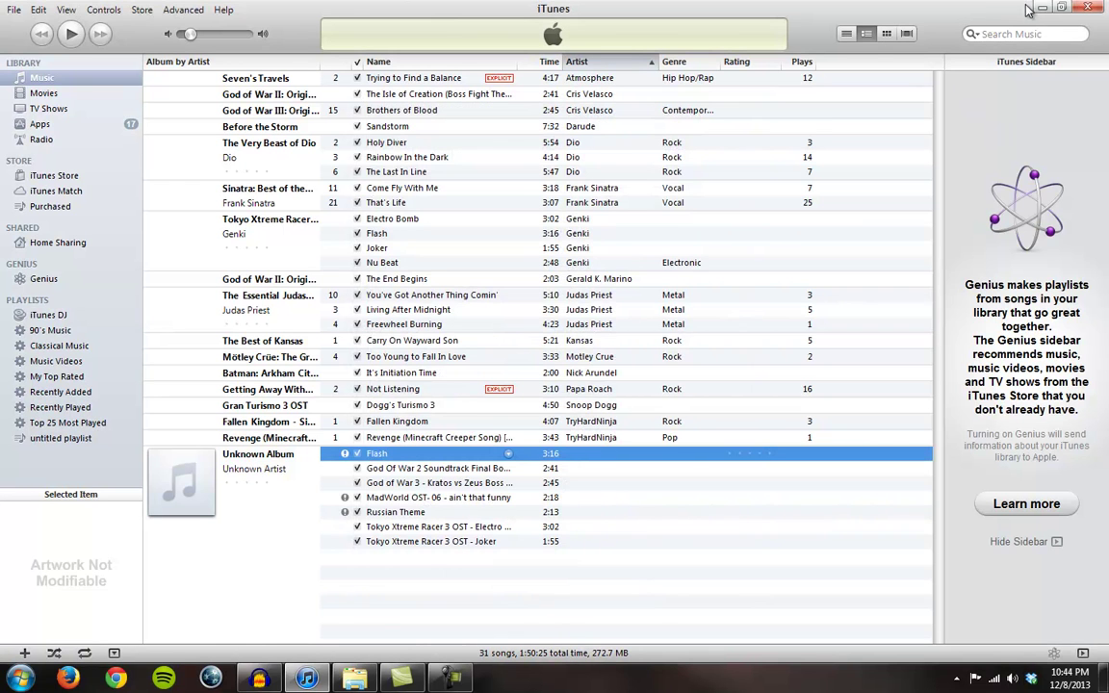
{"action": "double_click", "coordinate": [948, 10]}
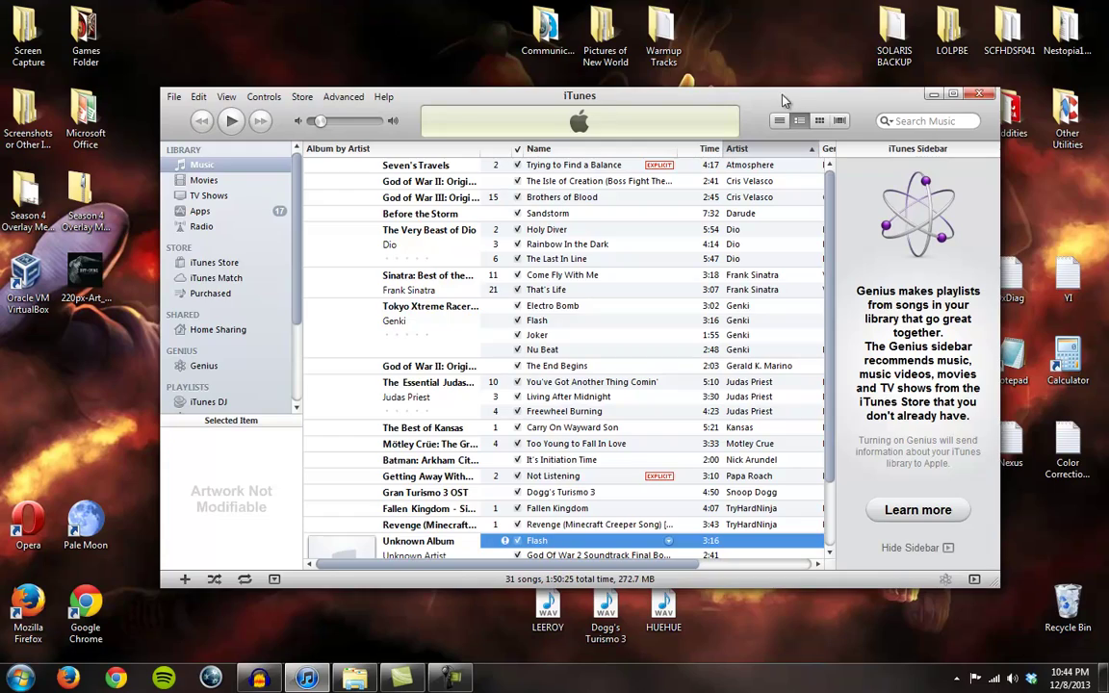
{"action": "left_click_drag", "start_coordinate": [884, 108], "coordinate": [1027, 85]}
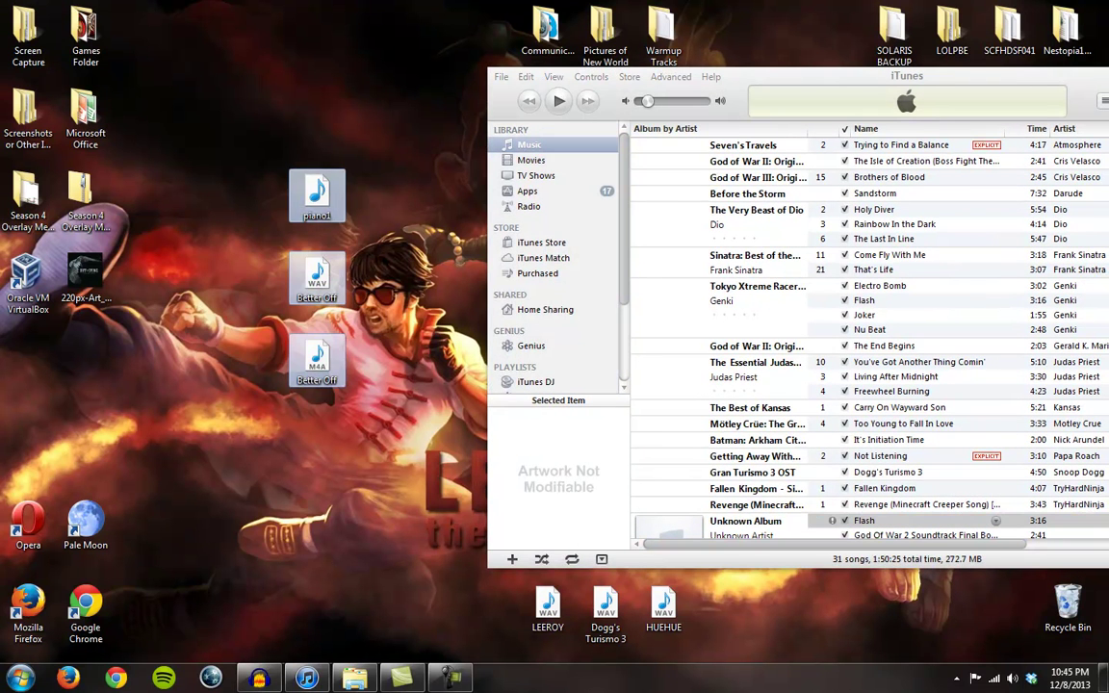
{"action": "left_click_drag", "start_coordinate": [843, 87], "coordinate": [523, 121]}
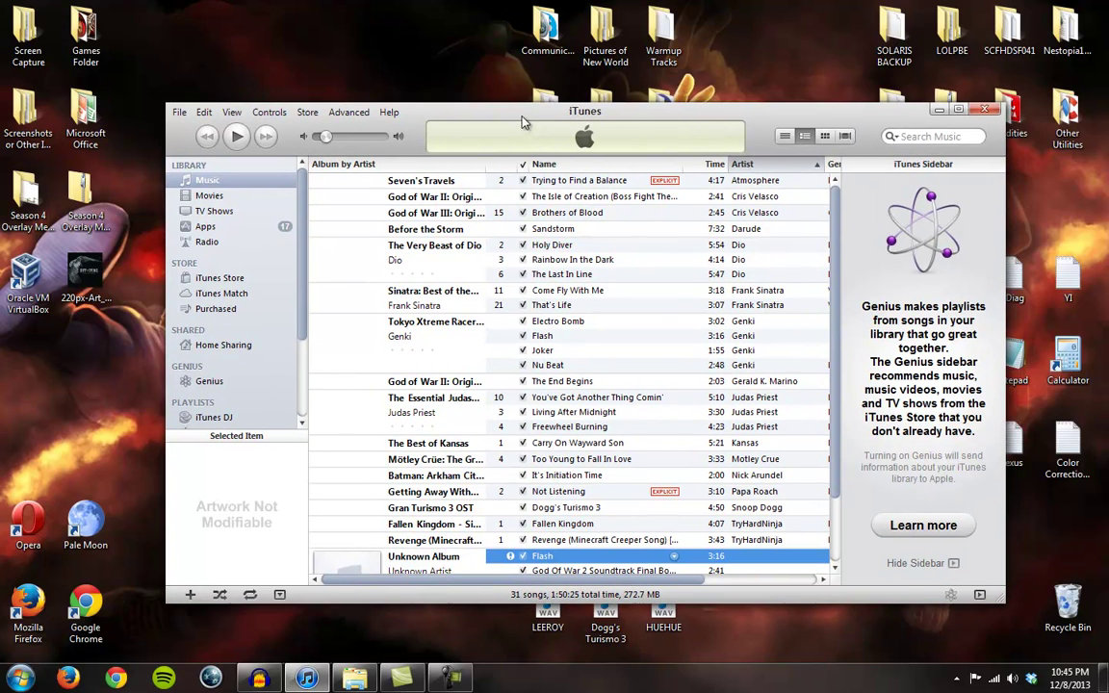
{"action": "left_click", "coordinate": [957, 109]}
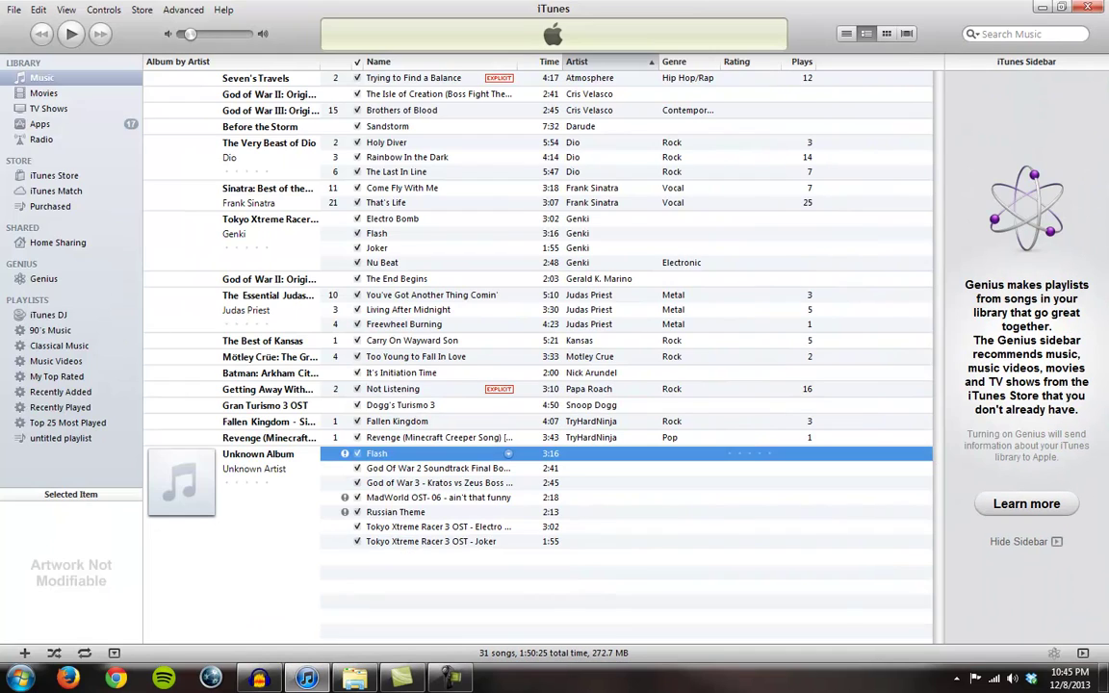
Add Better Off.m4a from the desktop to the music library and view the song's file information
{"action": "left_click_drag", "start_coordinate": [985, 502], "coordinate": [606, 575]}
{"action": "right_click", "coordinate": [385, 453]}
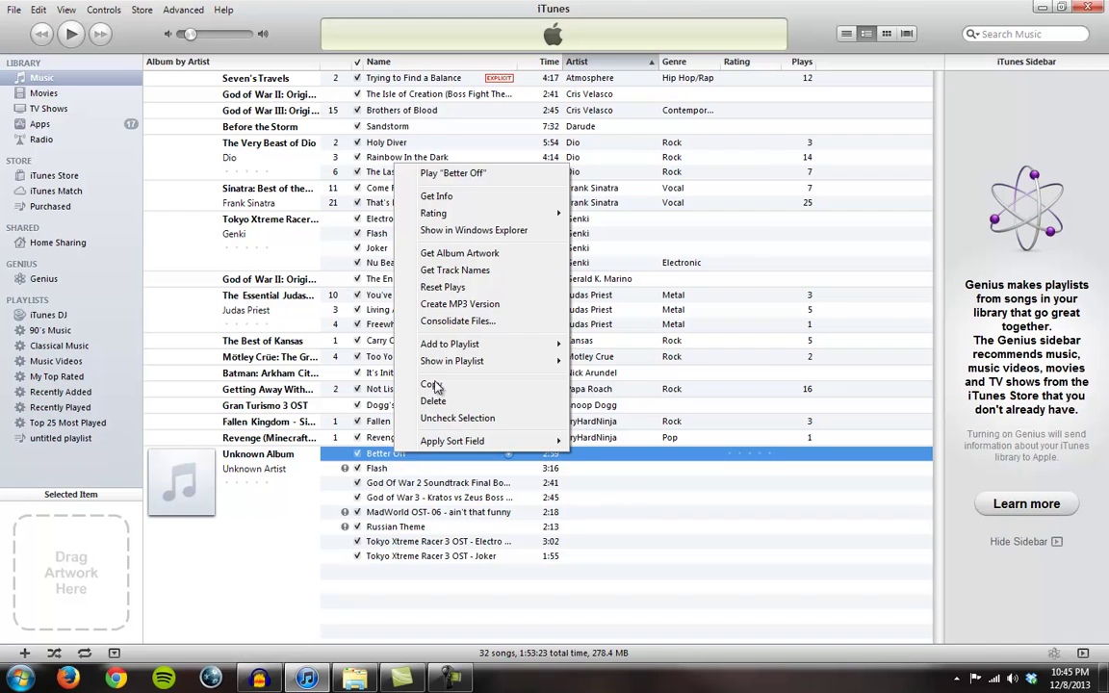
{"action": "left_click", "coordinate": [424, 172]}
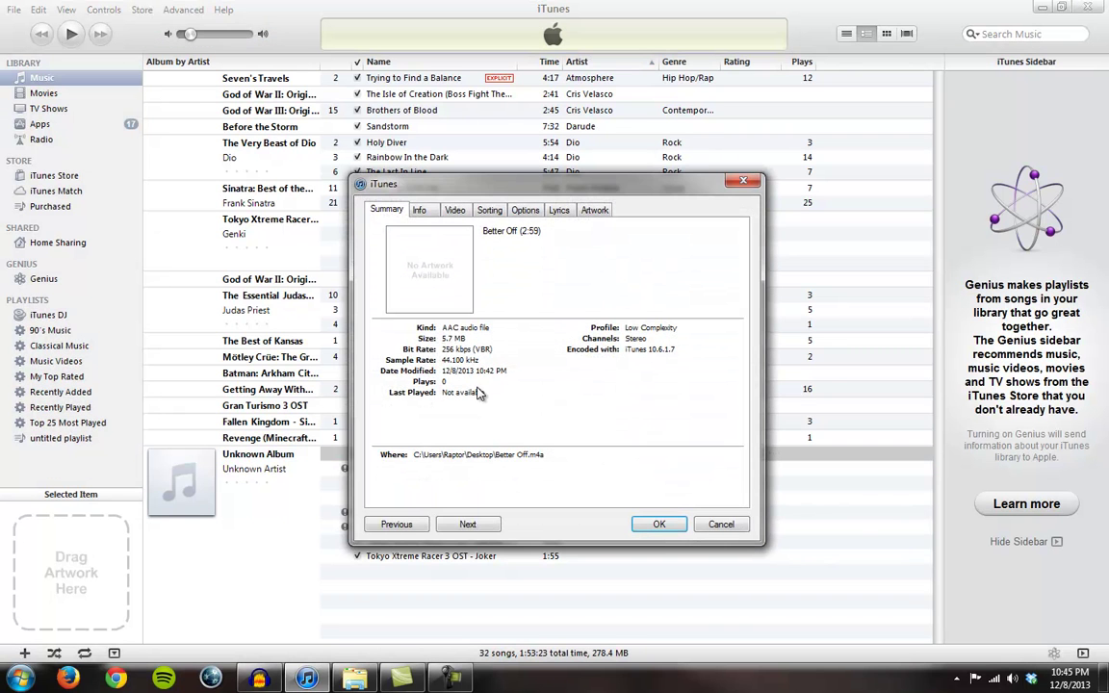
{"action": "left_click", "coordinate": [658, 524]}
Create an MP3 version of the Better Off M4A song and select the converted copy
{"action": "right_click", "coordinate": [409, 452]}
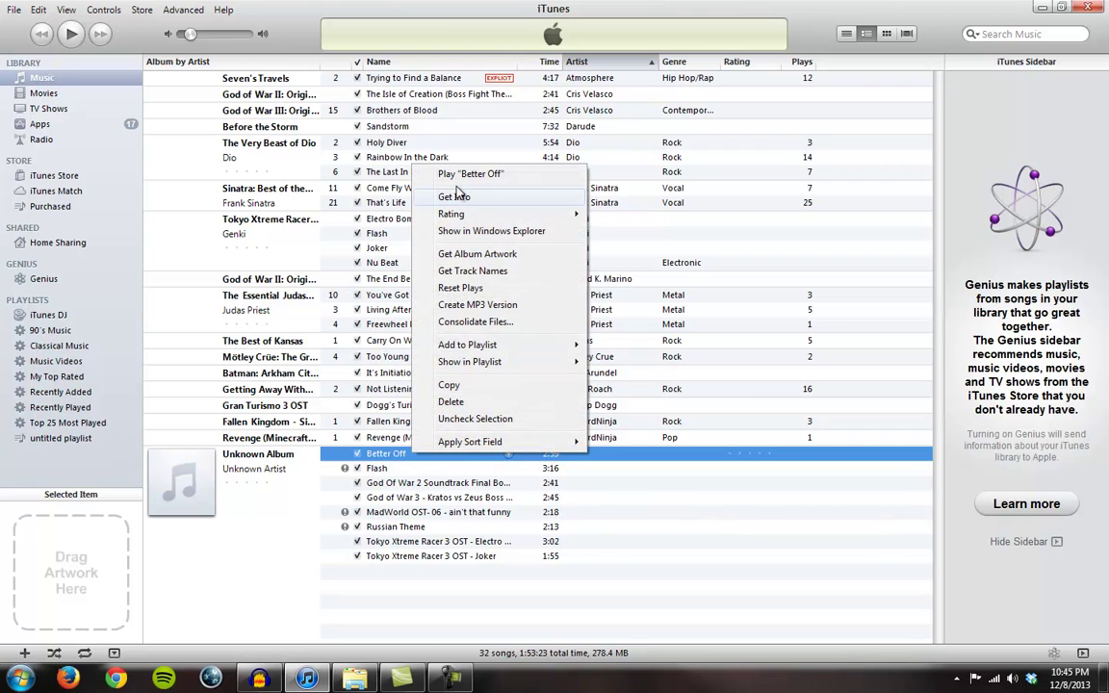
{"action": "left_click", "coordinate": [473, 306]}
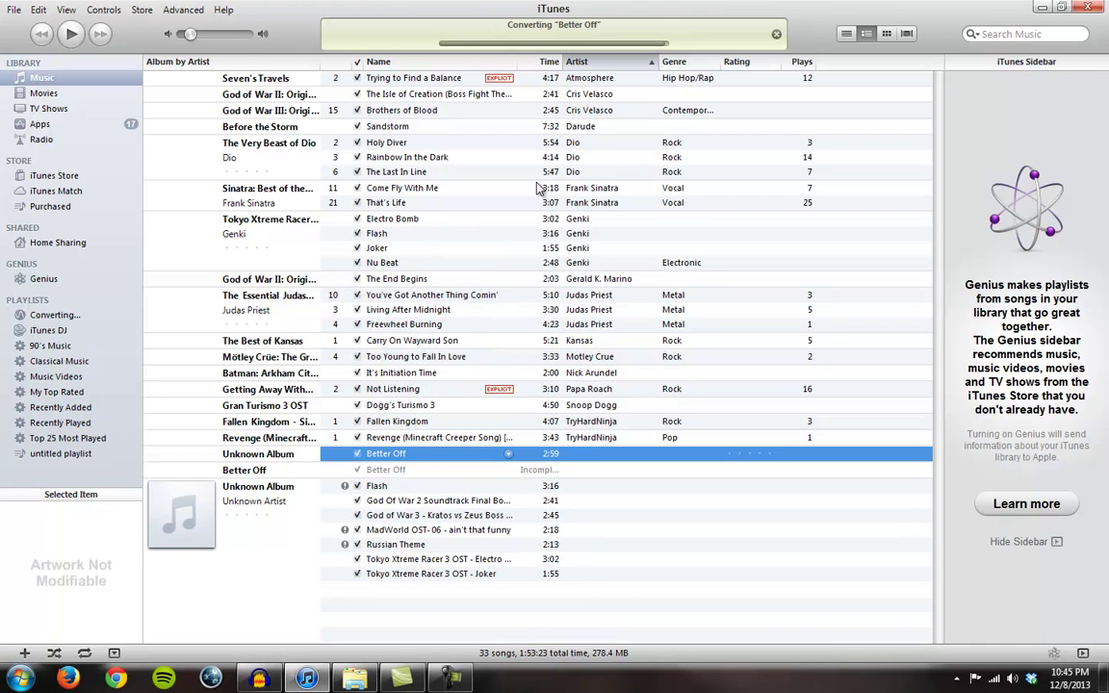
{"action": "left_click", "coordinate": [404, 470]}
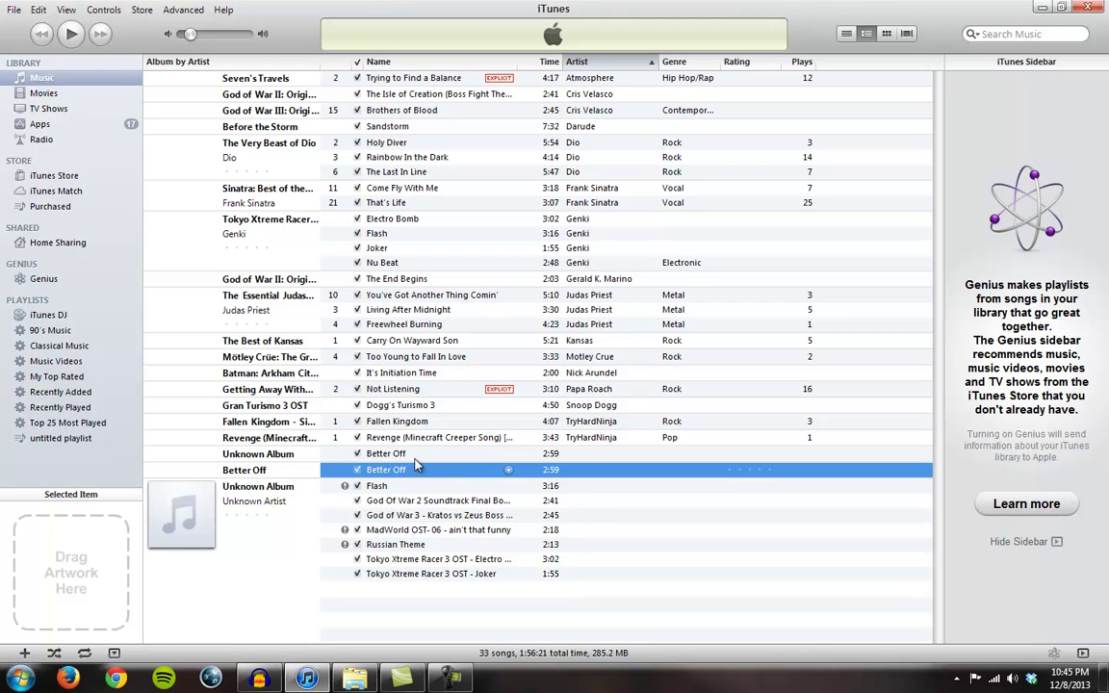
Delete both the converted MP3 and the original M4A entry of Better Off from the library
{"action": "right_click", "coordinate": [390, 481]}
{"action": "left_click", "coordinate": [477, 418]}
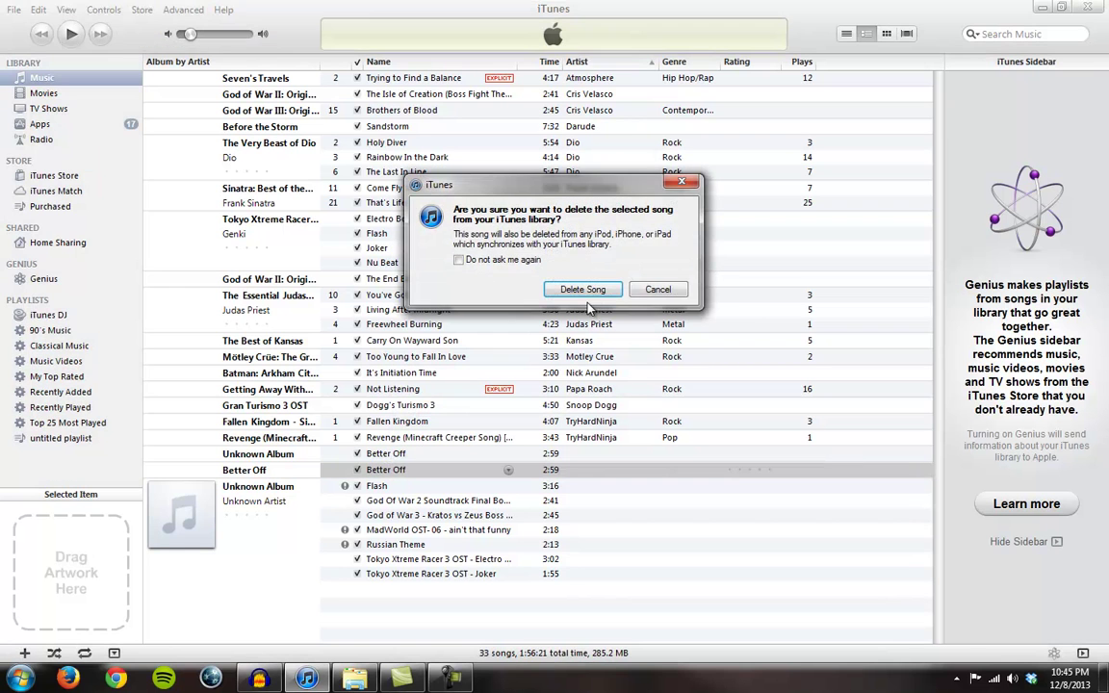
{"action": "left_click", "coordinate": [583, 289]}
{"action": "left_click", "coordinate": [596, 247]}
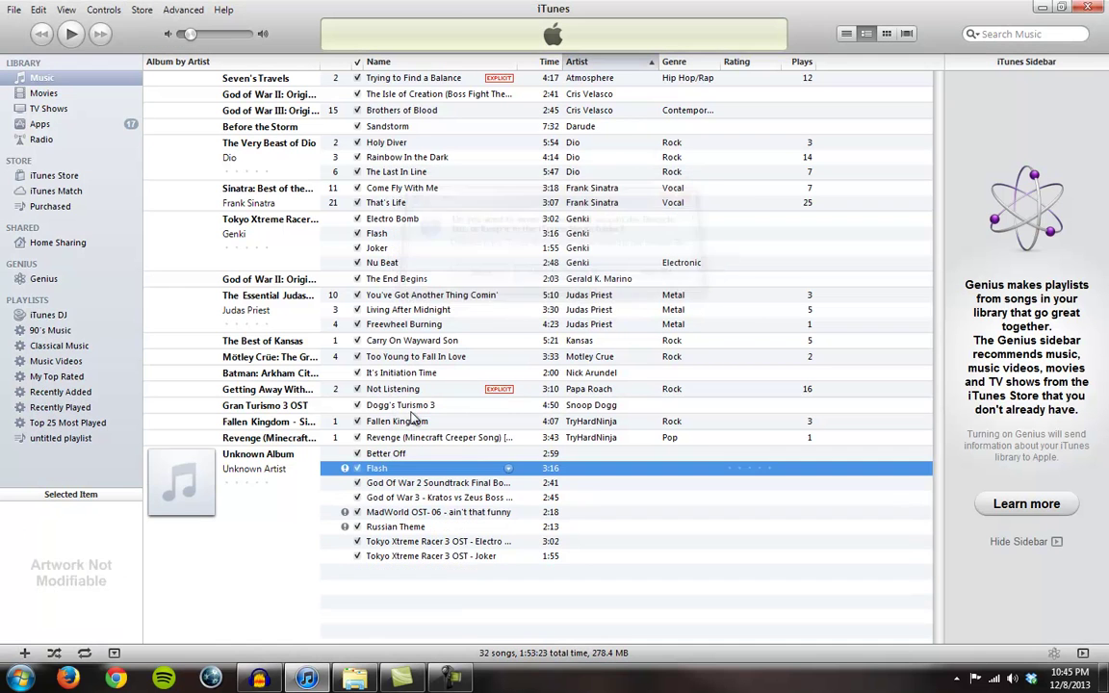
{"action": "right_click", "coordinate": [395, 454]}
{"action": "left_click", "coordinate": [452, 469]}
{"action": "left_click", "coordinate": [585, 289]}
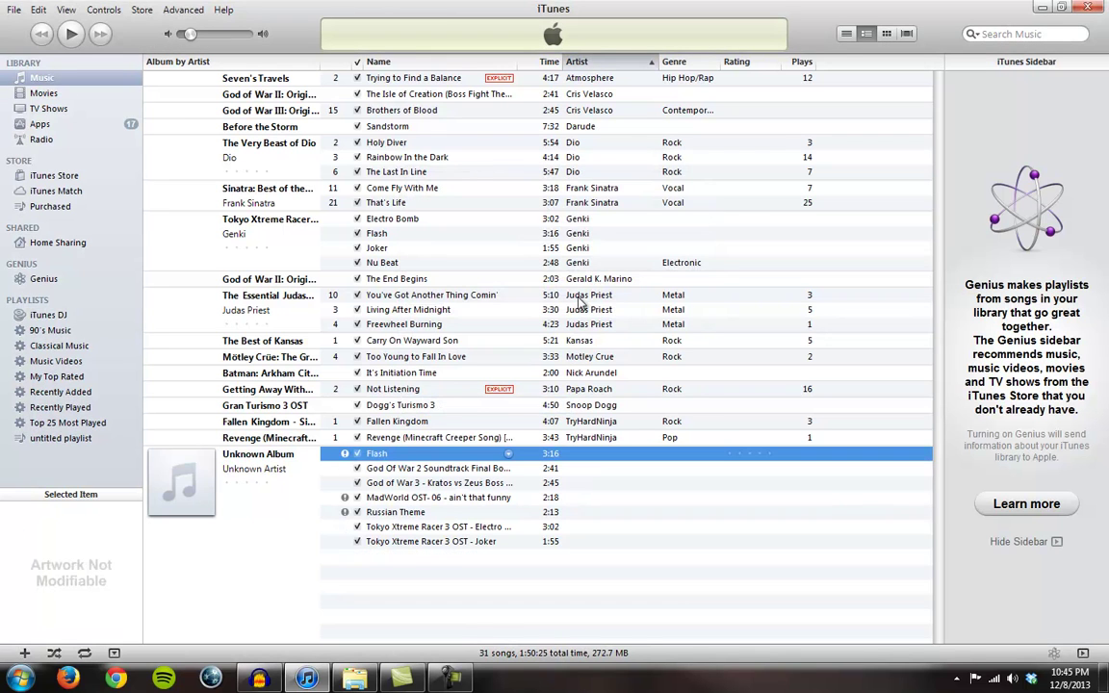
Add Better Off.wav from the desktop to the music library and view the song's file information
{"action": "left_click_drag", "start_coordinate": [306, 674], "coordinate": [461, 226]}
{"action": "right_click", "coordinate": [420, 452]}
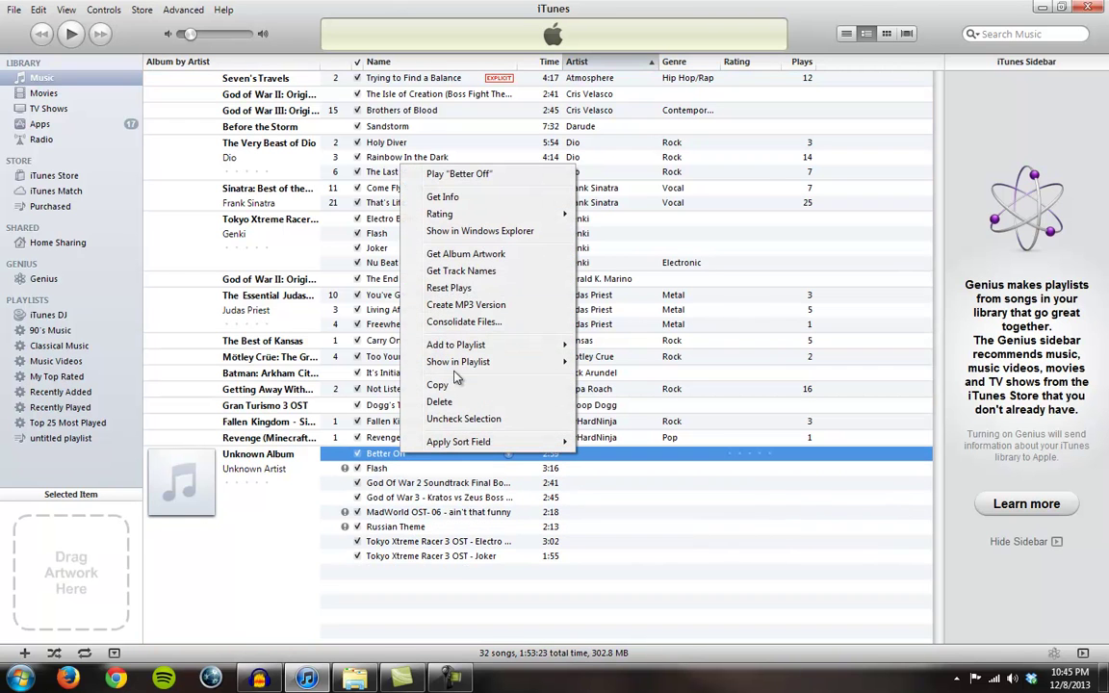
{"action": "left_click", "coordinate": [443, 197]}
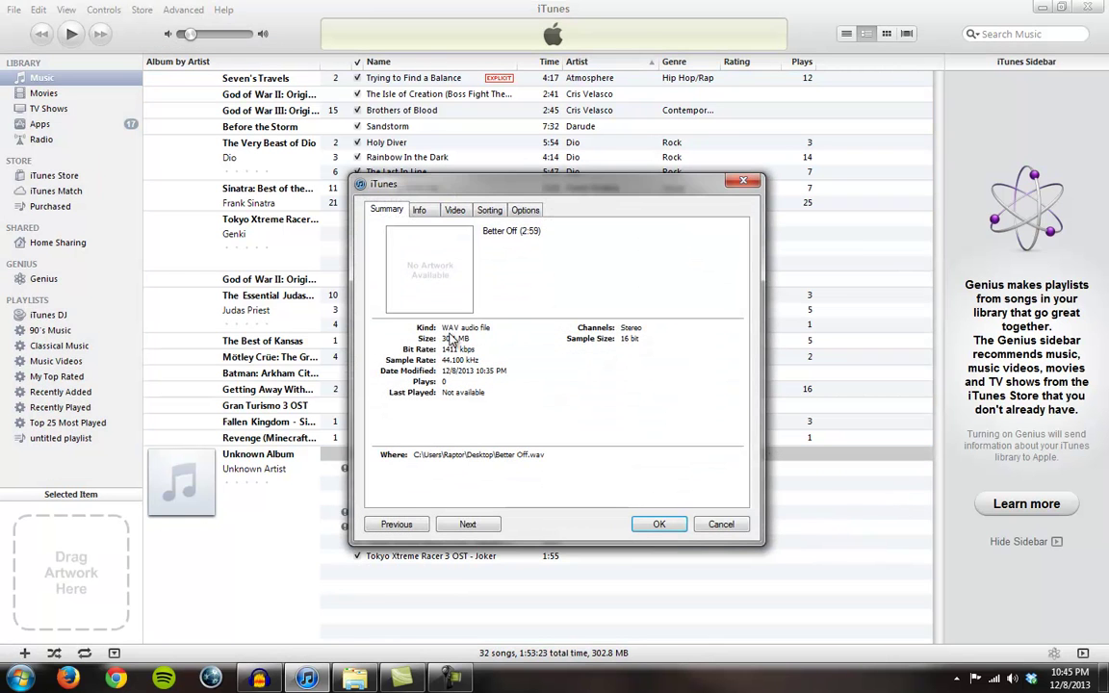
{"action": "left_click", "coordinate": [657, 523]}
Create an MP3 version of the Better Off WAV song and select the converted copy
{"action": "right_click", "coordinate": [458, 459]}
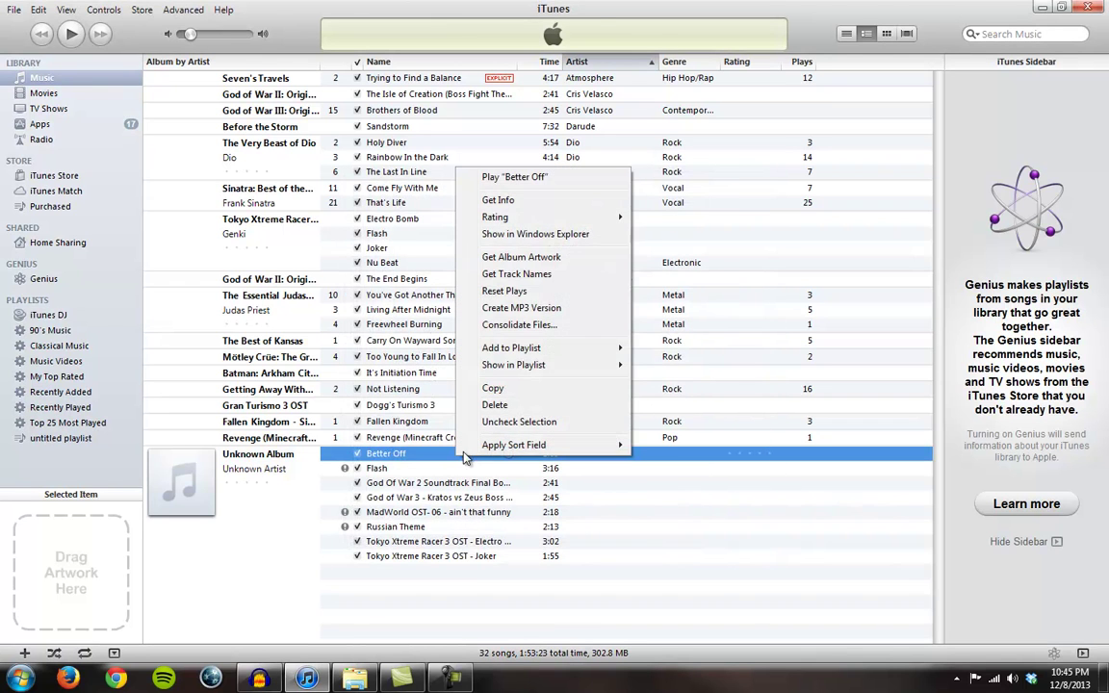
{"action": "left_click", "coordinate": [527, 281]}
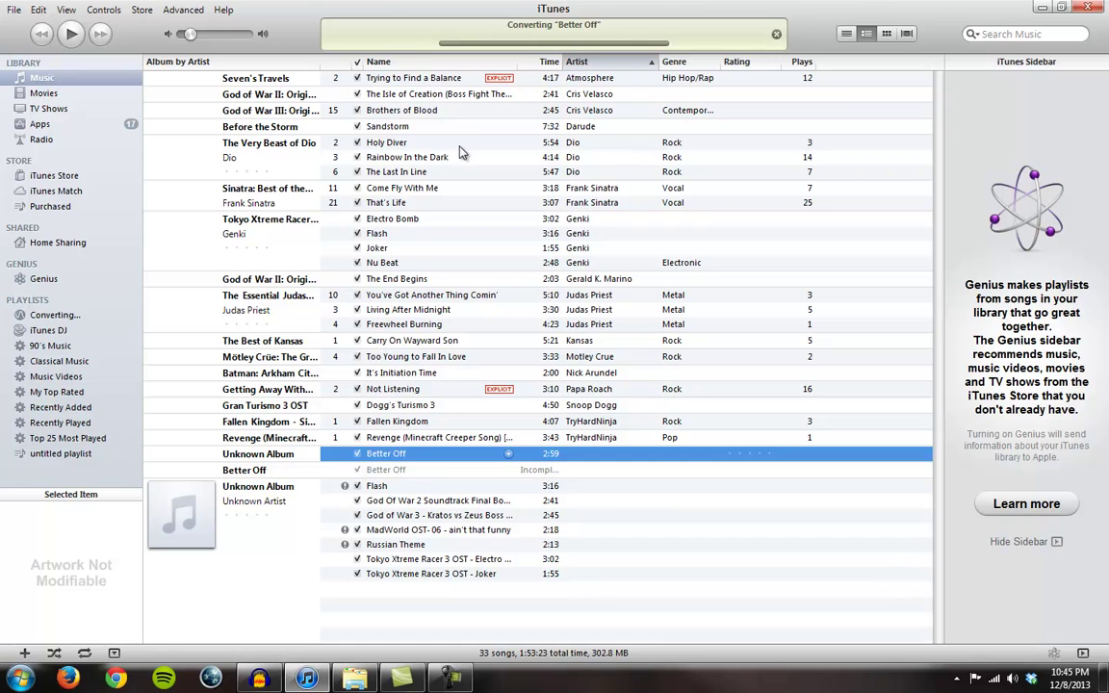
{"action": "left_click", "coordinate": [430, 472]}
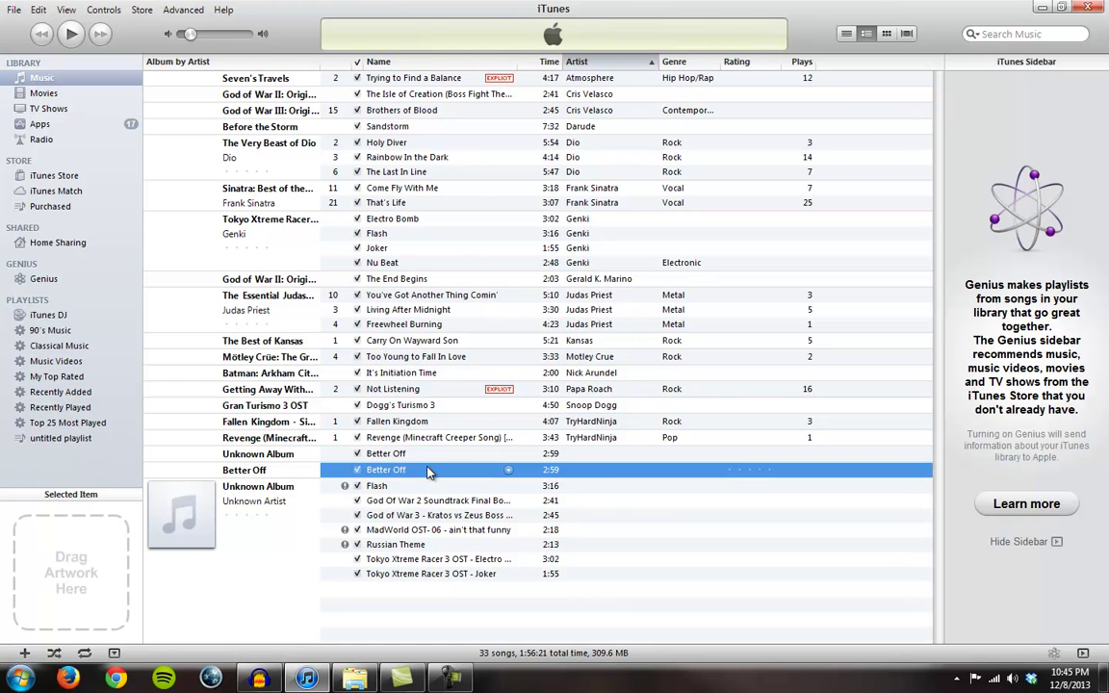
Copy the converted Better Off MP3 from the library to the desktop, move the copy aside, and return to iTunes
{"action": "right_click", "coordinate": [427, 470]}
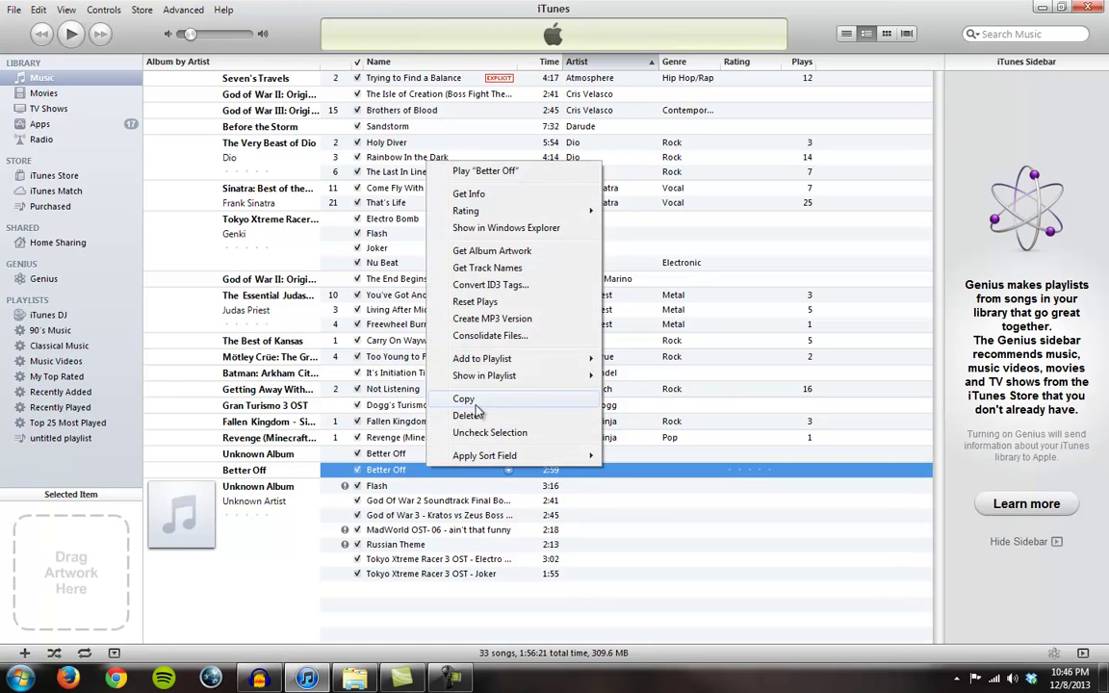
{"action": "key", "text": "Escape"}
{"action": "key", "text": "super+d"}
{"action": "right_click", "coordinate": [529, 377]}
{"action": "left_click", "coordinate": [570, 465]}
{"action": "left_click_drag", "start_coordinate": [551, 366], "coordinate": [830, 356]}
{"action": "left_click", "coordinate": [200, 98]}
{"action": "left_click", "coordinate": [306, 678]}
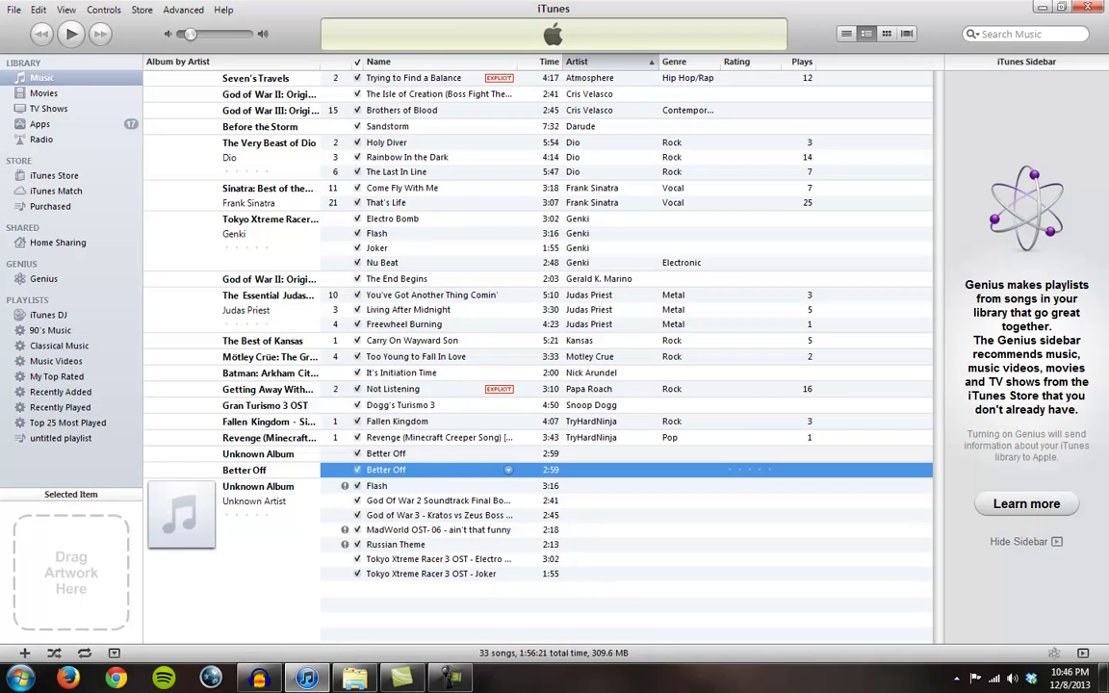
Try to add the piano1 Ogg audio file from the desktop to the music library
{"action": "left_click_drag", "start_coordinate": [306, 678], "coordinate": [787, 240]}
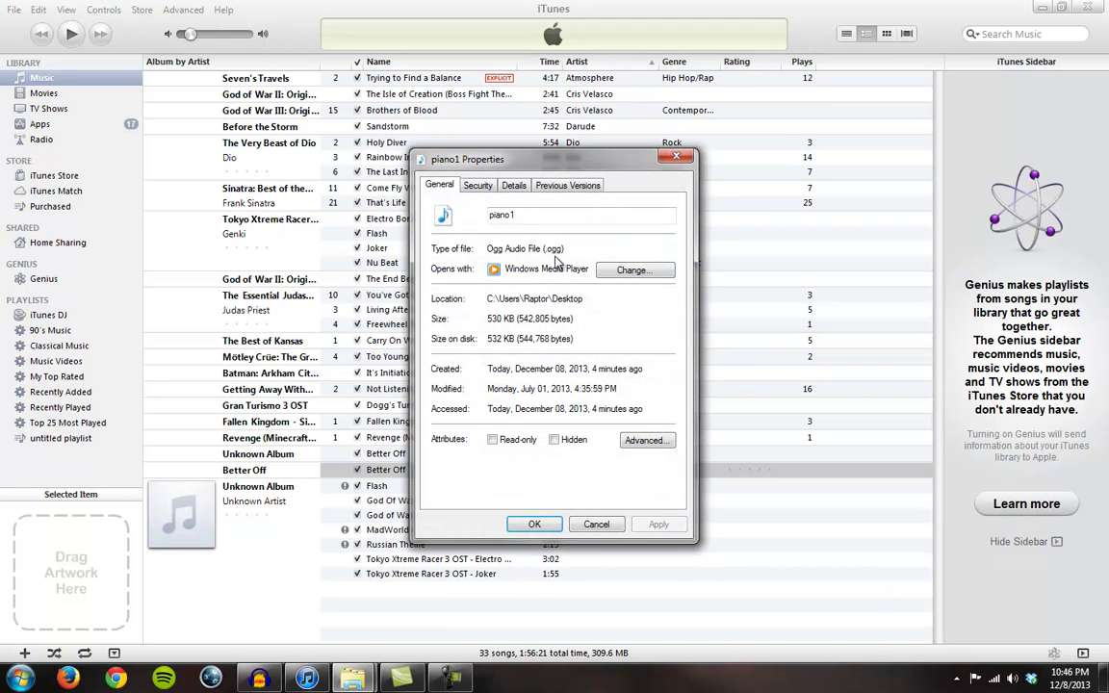
Check the file type in the piano1 properties, close Windows Media Player and the properties, and clear iTunes off the desktop
{"action": "left_click_drag", "start_coordinate": [493, 248], "coordinate": [584, 246]}
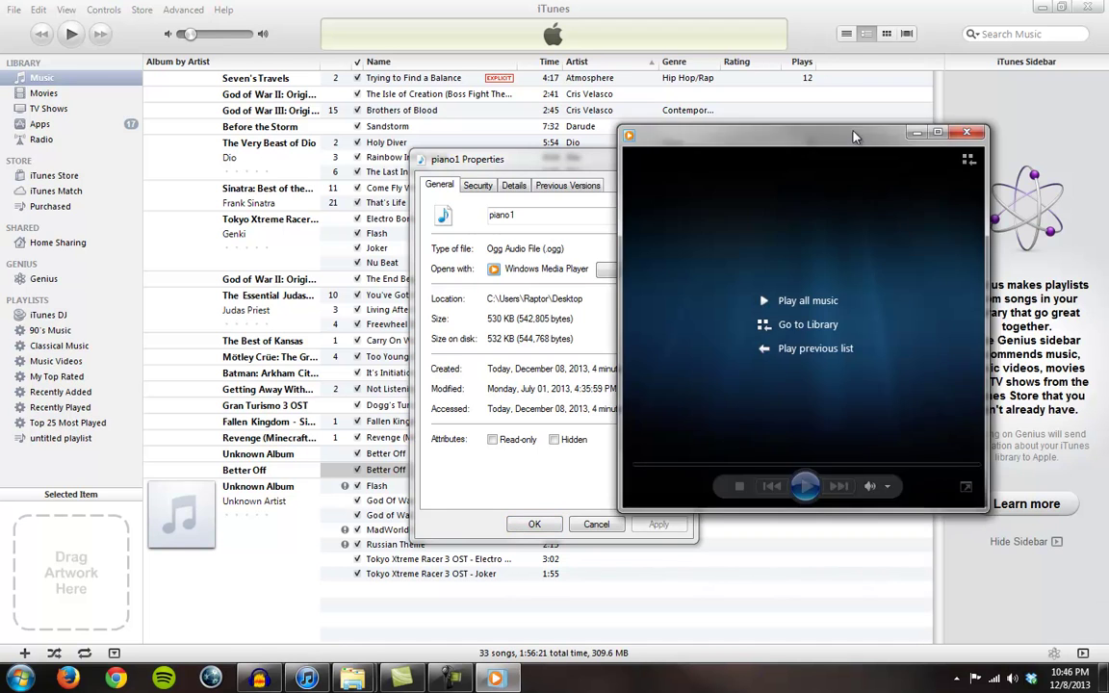
{"action": "left_click_drag", "start_coordinate": [738, 119], "coordinate": [889, 153]}
{"action": "left_click", "coordinate": [1064, 144]}
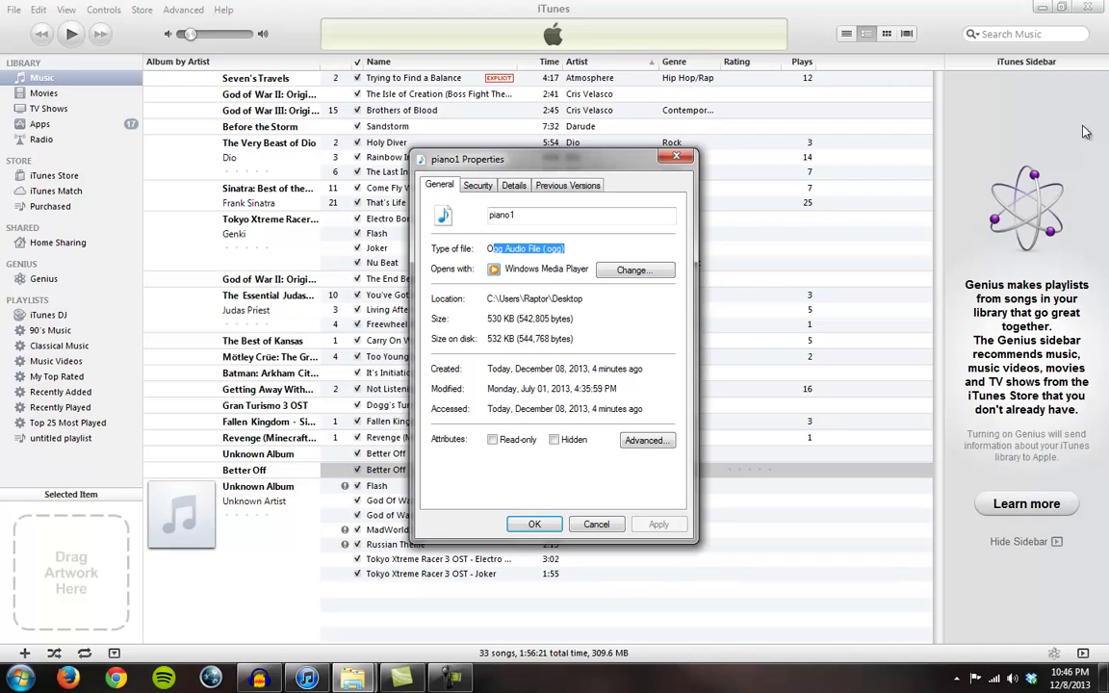
{"action": "left_click", "coordinate": [1037, 7]}
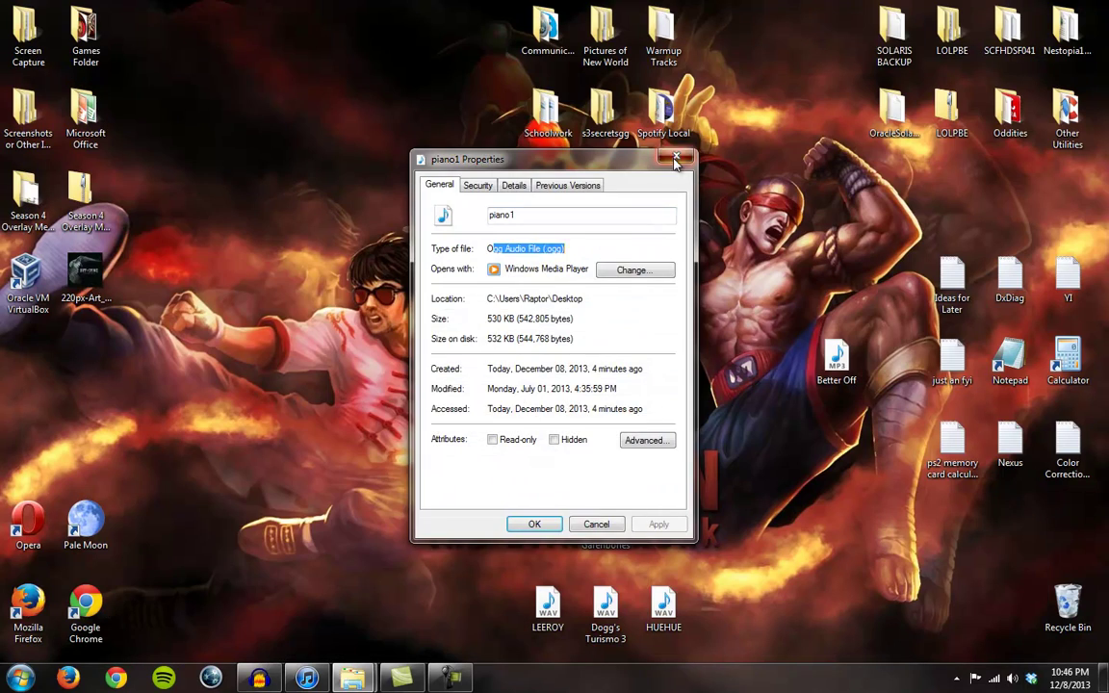
{"action": "key", "text": "Escape"}
Run Media Player Classic from the desktop and try to open the piano1 Ogg audio file in it
{"action": "double_click", "coordinate": [605, 281]}
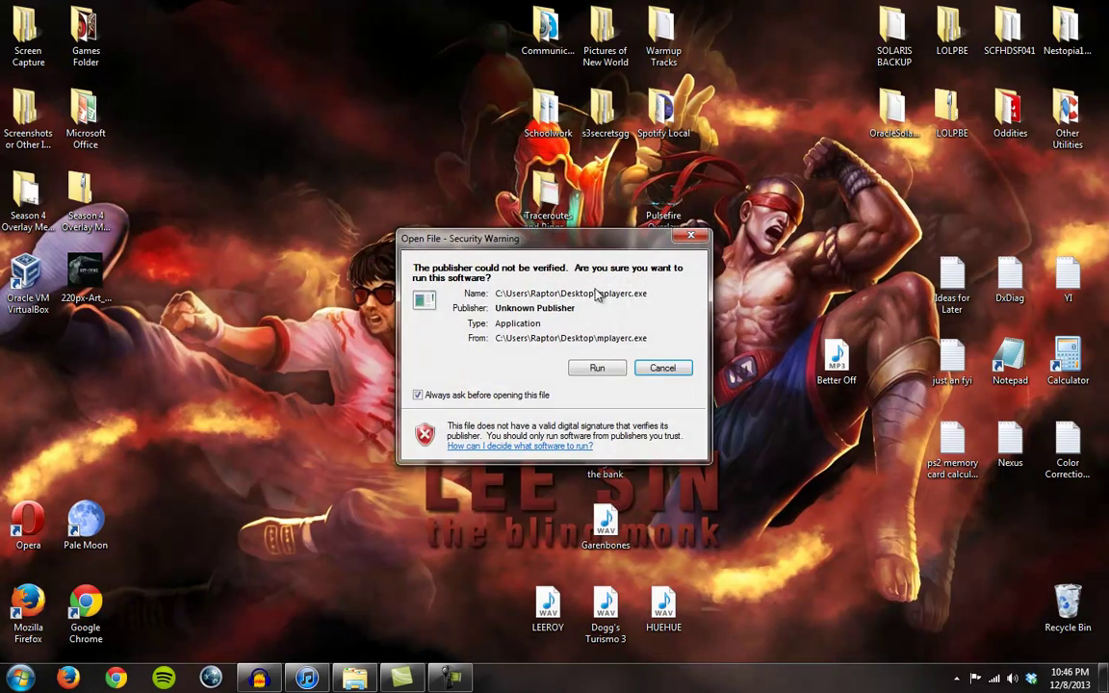
{"action": "left_click", "coordinate": [598, 369]}
{"action": "left_click", "coordinate": [452, 234]}
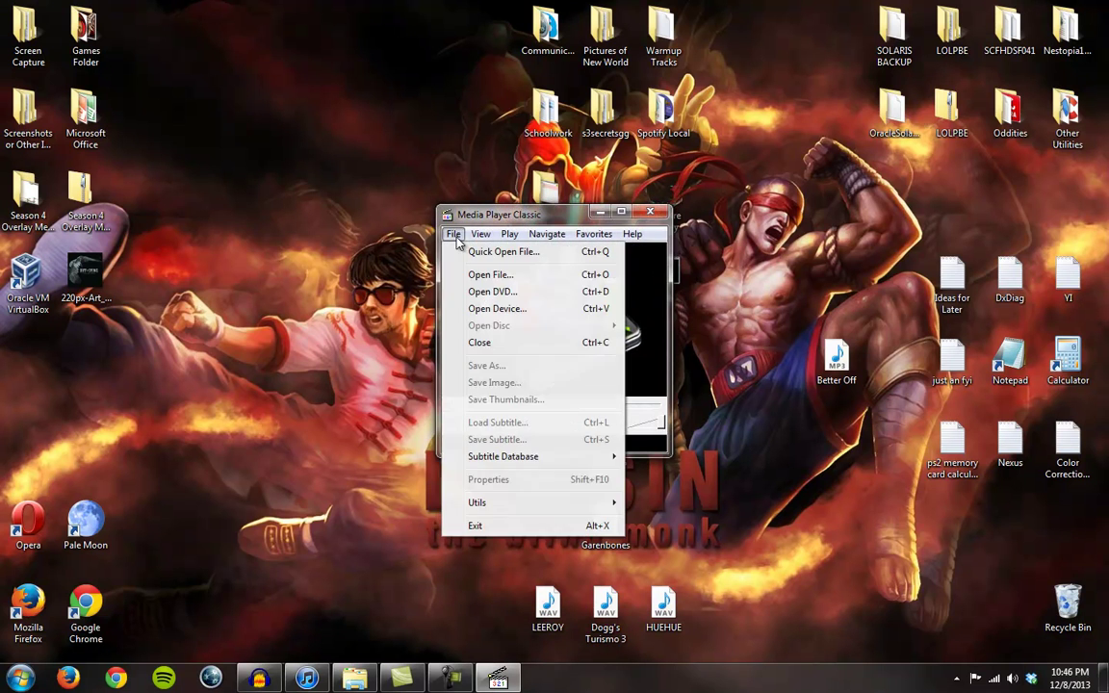
{"action": "left_click", "coordinate": [484, 275]}
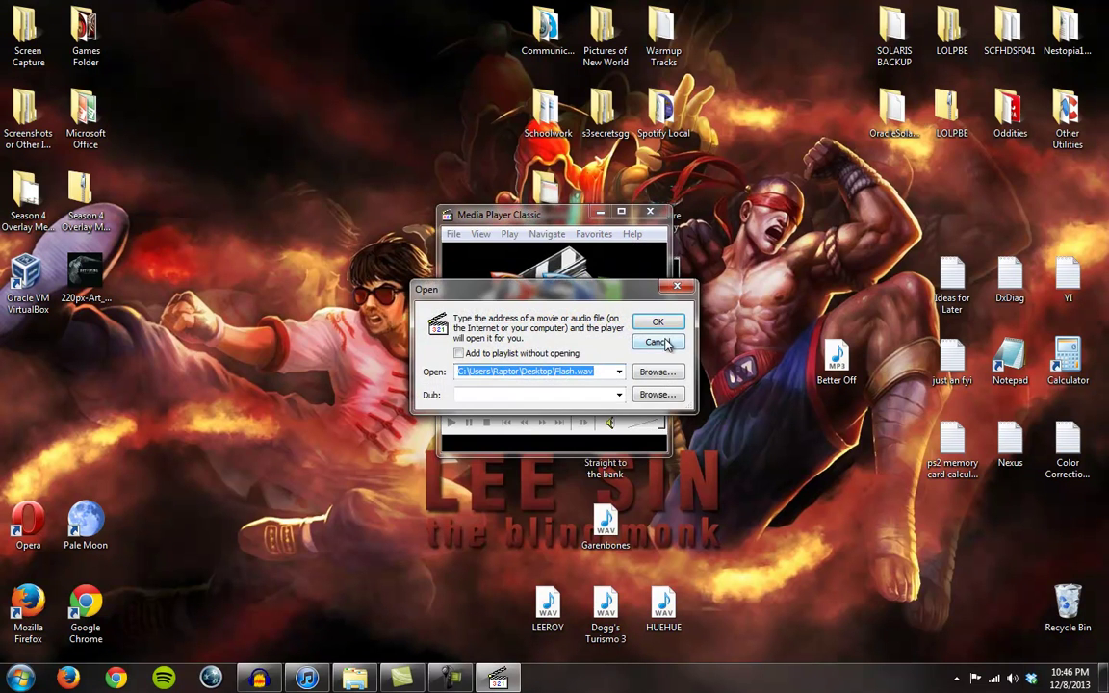
{"action": "left_click", "coordinate": [657, 373]}
{"action": "left_click_drag", "start_coordinate": [756, 252], "coordinate": [754, 443]}
{"action": "scroll", "coordinate": [753, 433], "scroll_direction": "up", "scroll_amount": 1}
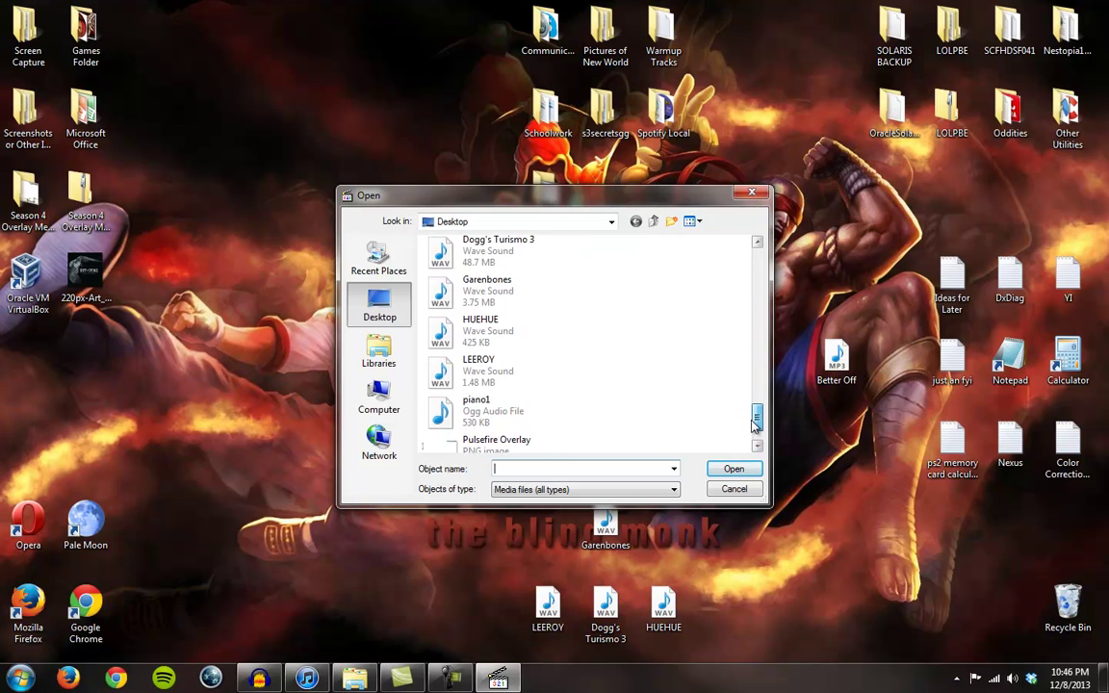
{"action": "scroll", "coordinate": [597, 385], "scroll_direction": "down", "scroll_amount": 1}
{"action": "left_click", "coordinate": [506, 363]}
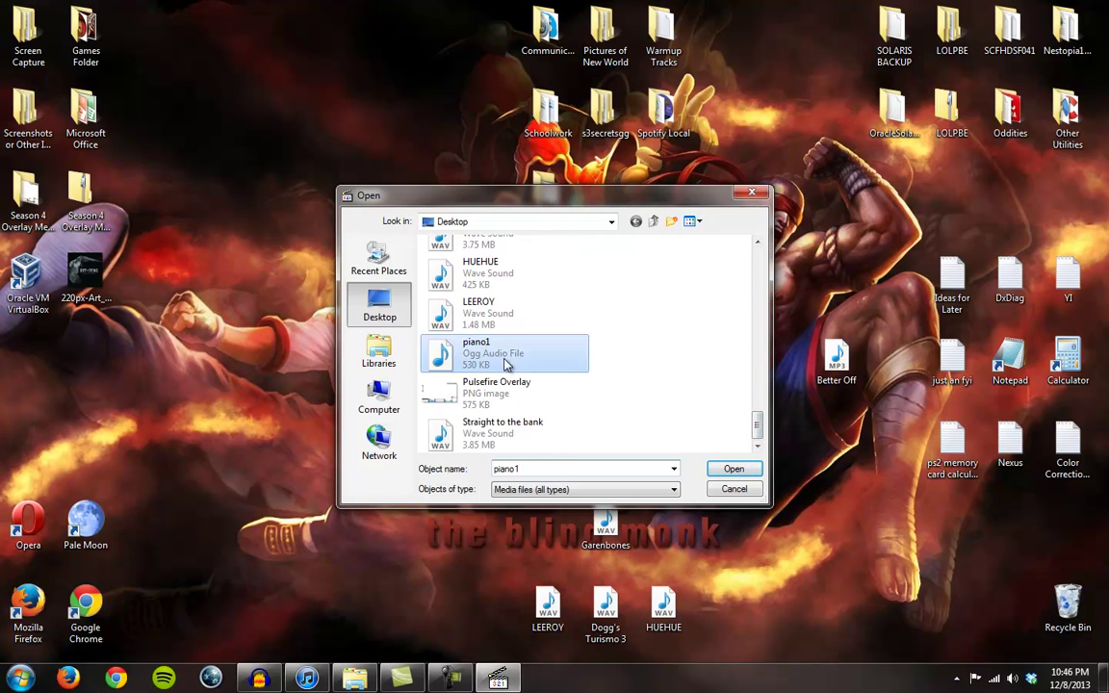
{"action": "left_click", "coordinate": [722, 469]}
{"action": "left_click", "coordinate": [654, 322]}
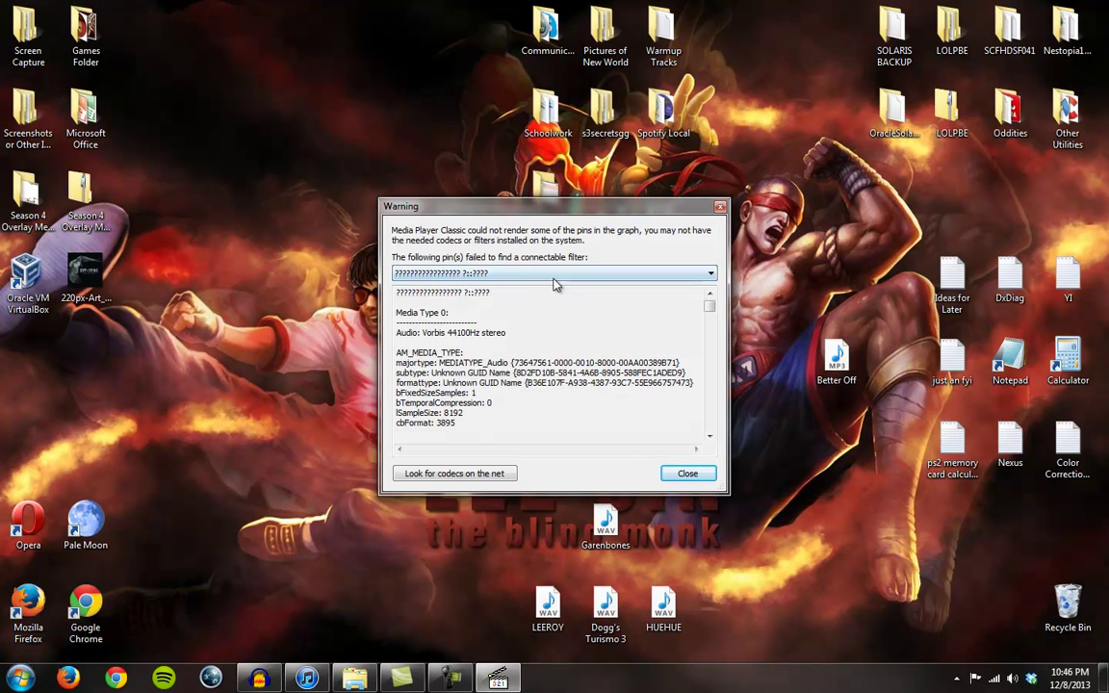
Examine the details of the missing-codec warning, dismiss it, and close Media Player Classic
{"action": "key", "text": "Down"}
{"action": "key", "text": "Down"}
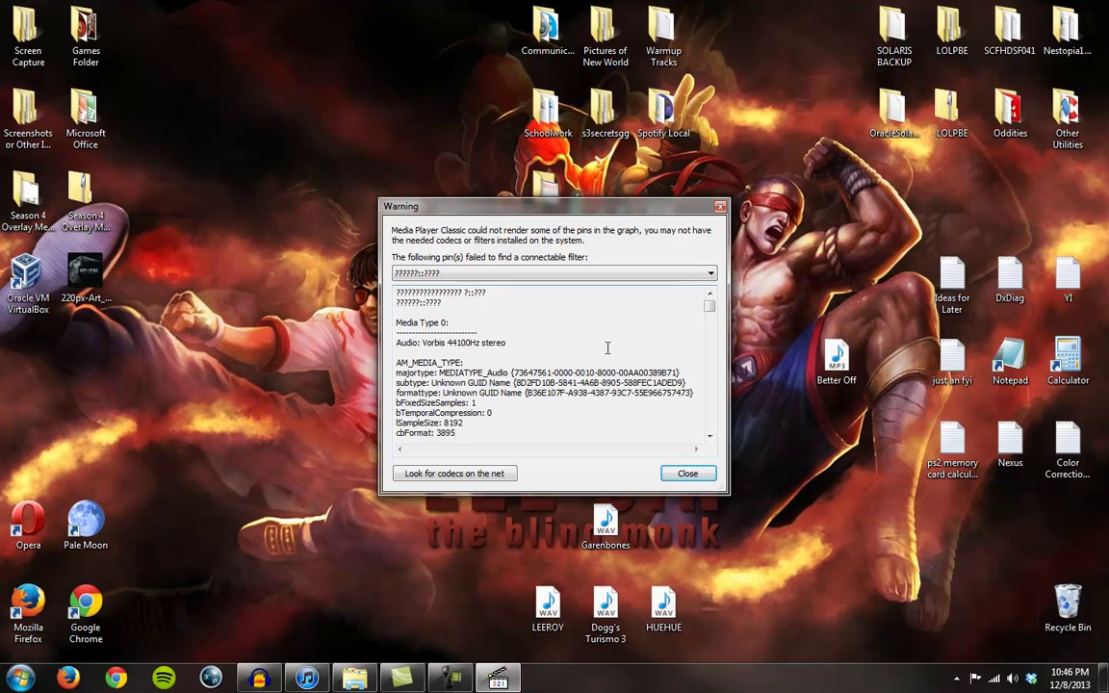
{"action": "scroll", "coordinate": [625, 327], "scroll_direction": "down", "scroll_amount": 5}
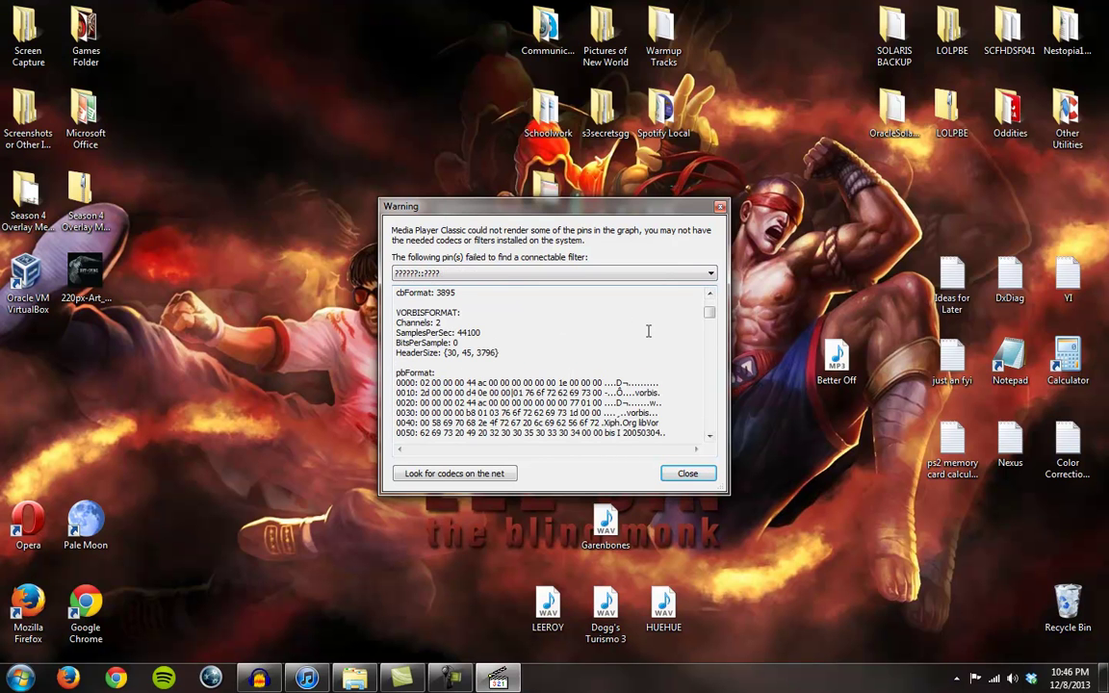
{"action": "key", "text": "Down"}
{"action": "key", "text": "Down"}
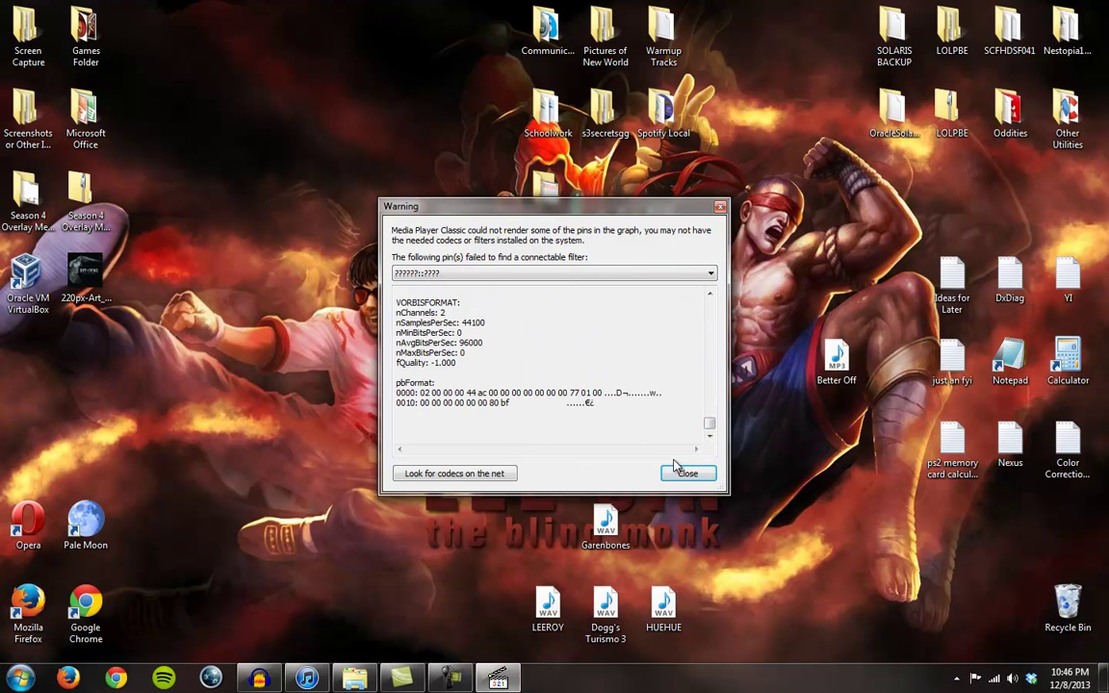
{"action": "left_click", "coordinate": [686, 474]}
{"action": "key", "text": "alt+F4"}
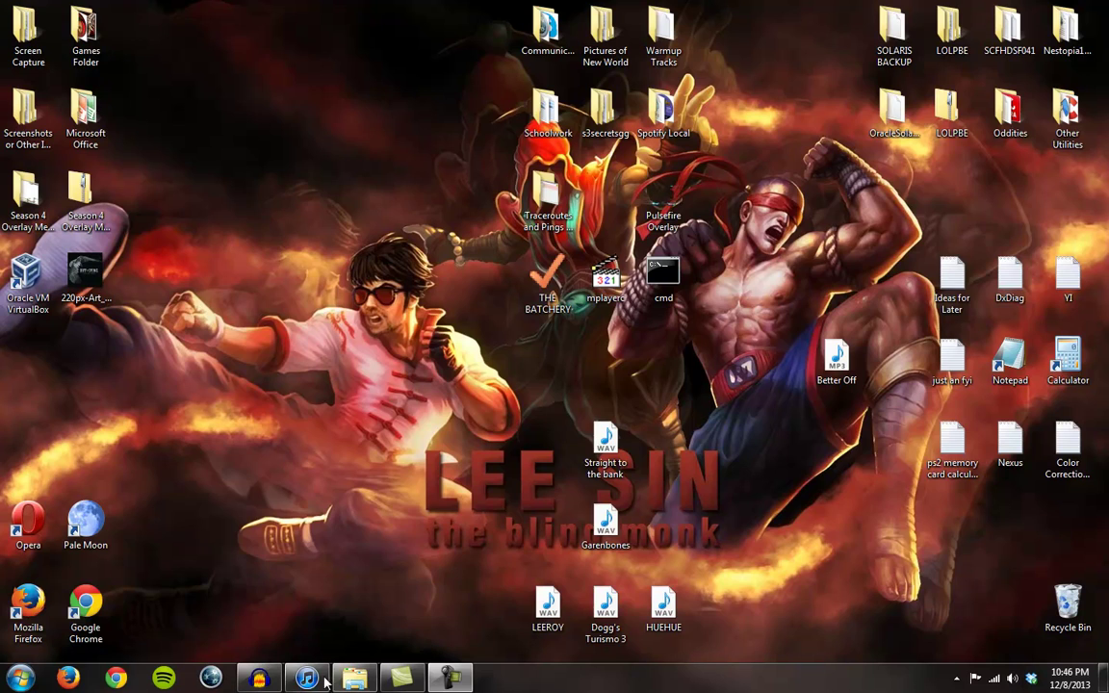
Switch back to iTunes, select the original Better Off song, and restore the window to its smaller size
{"action": "left_click", "coordinate": [304, 570]}
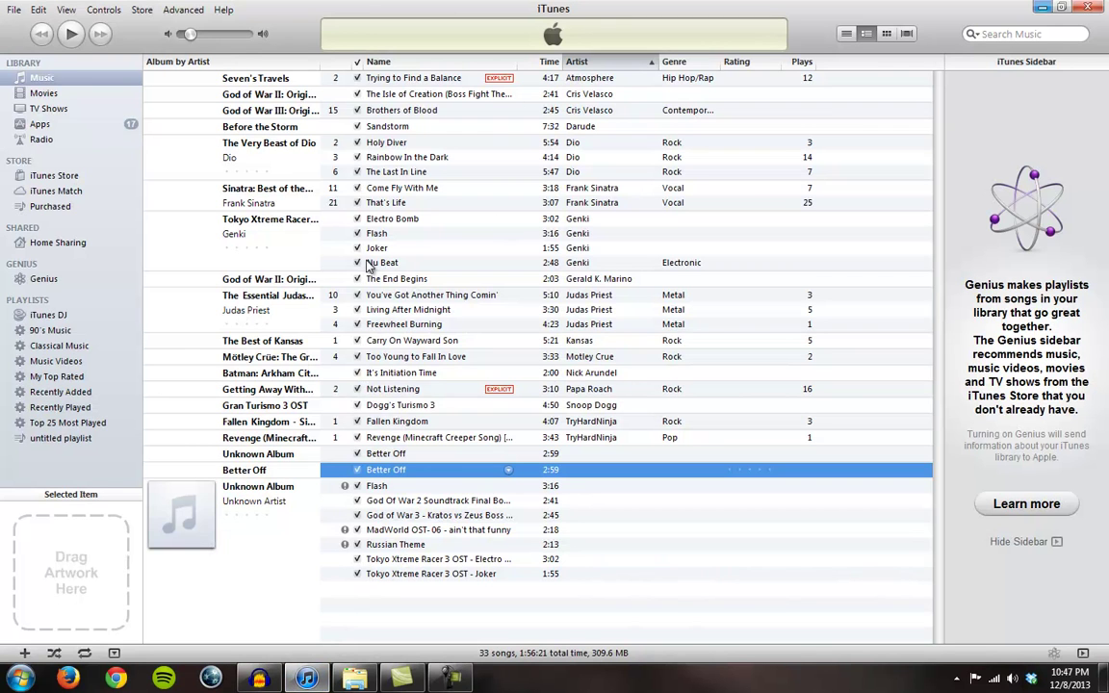
{"action": "left_click", "coordinate": [390, 458]}
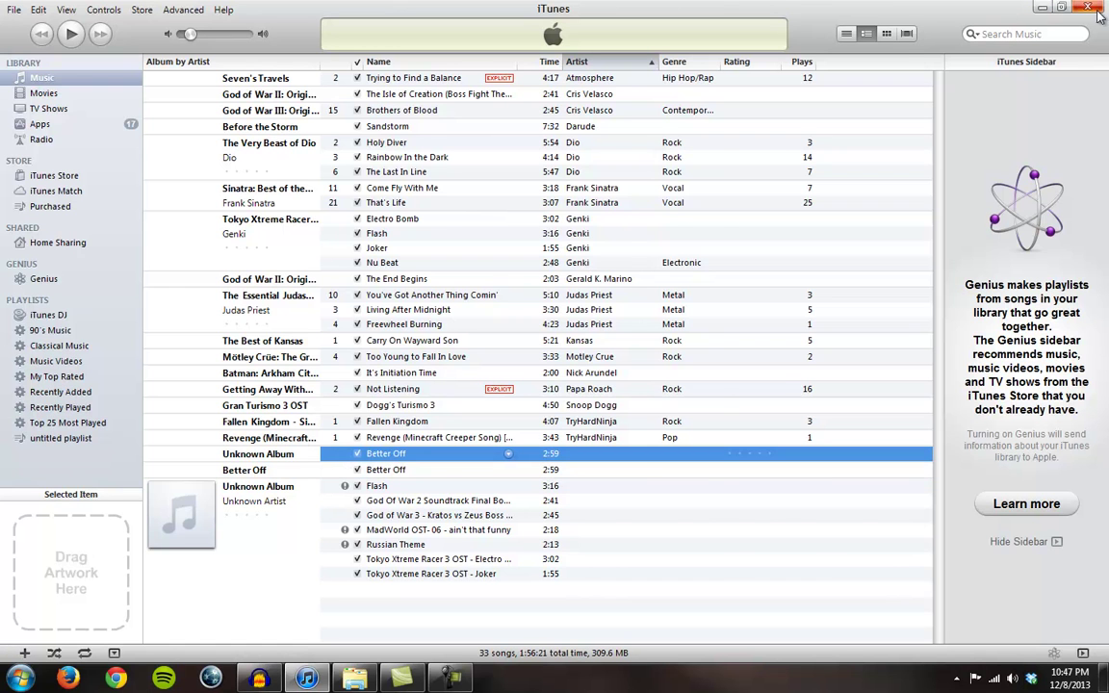
{"action": "left_click", "coordinate": [1062, 8]}
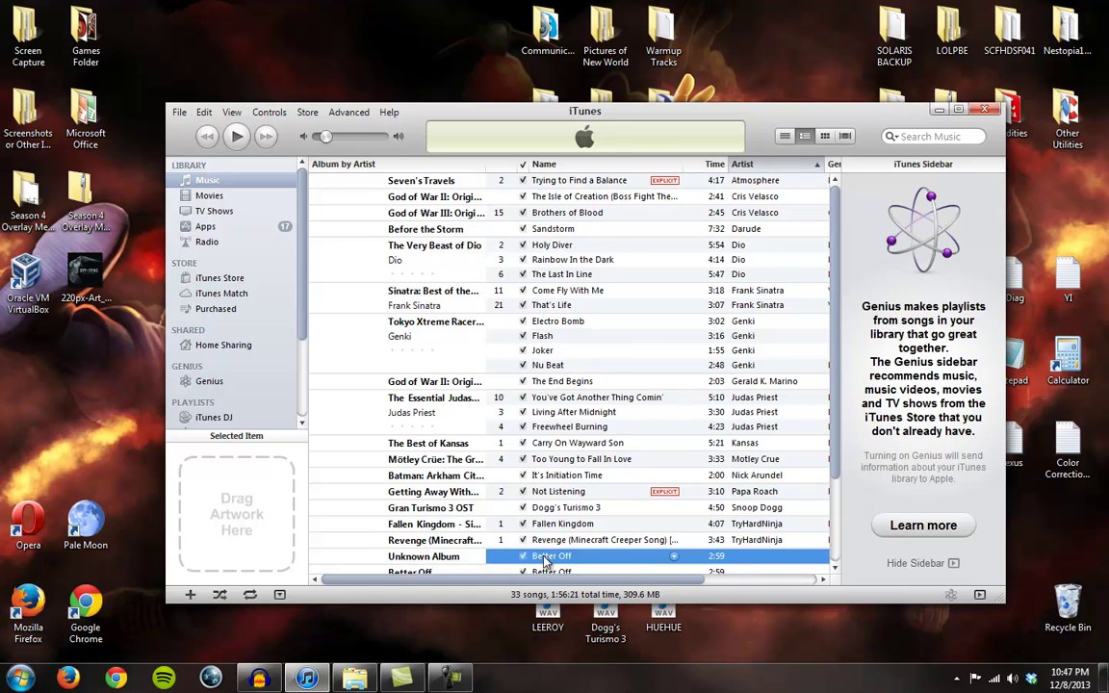
View the file information of the Better Off WAV song and of its converted MP3 copy
{"action": "scroll", "coordinate": [423, 467], "scroll_direction": "down", "scroll_amount": 1}
{"action": "right_click", "coordinate": [597, 496]}
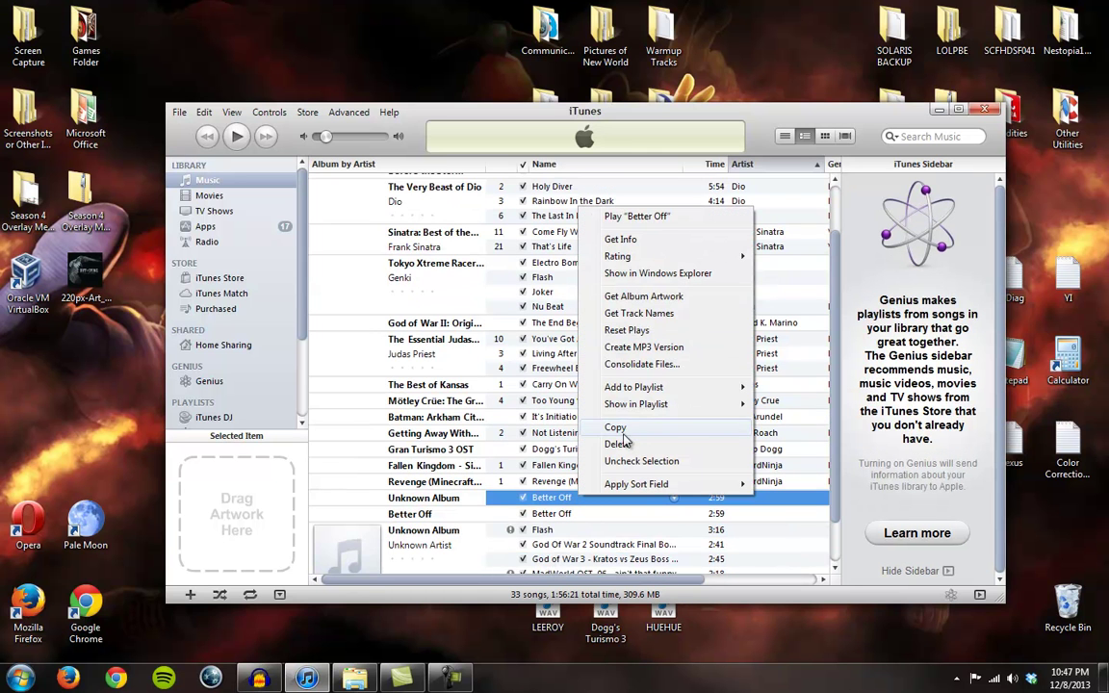
{"action": "left_click", "coordinate": [635, 239]}
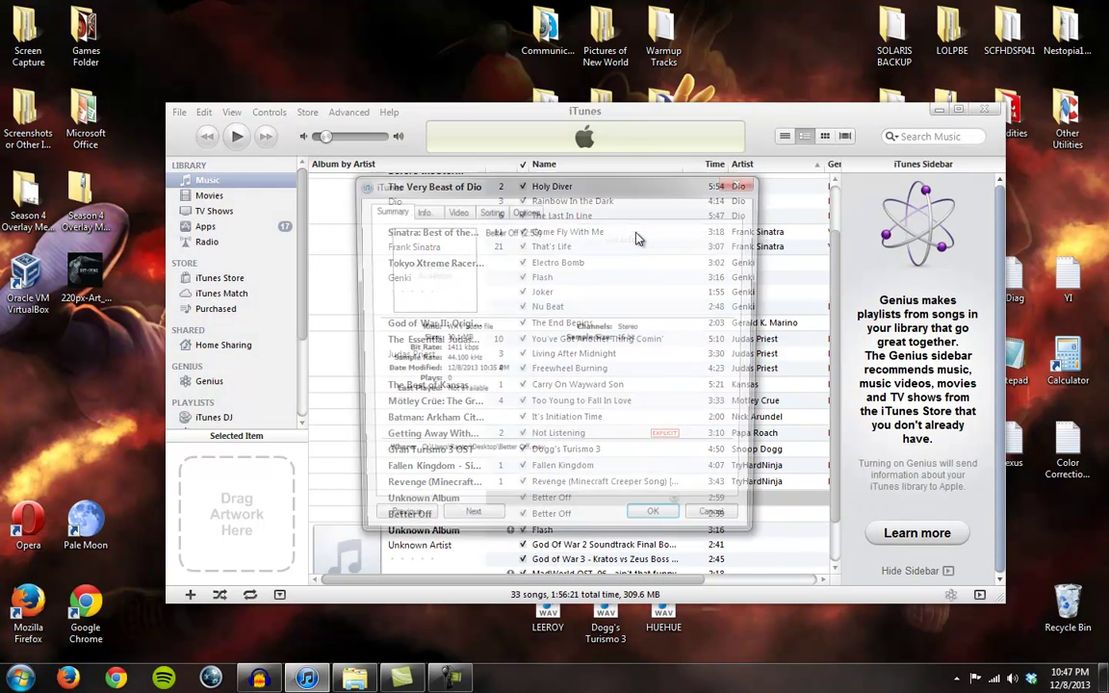
{"action": "key", "text": "Escape"}
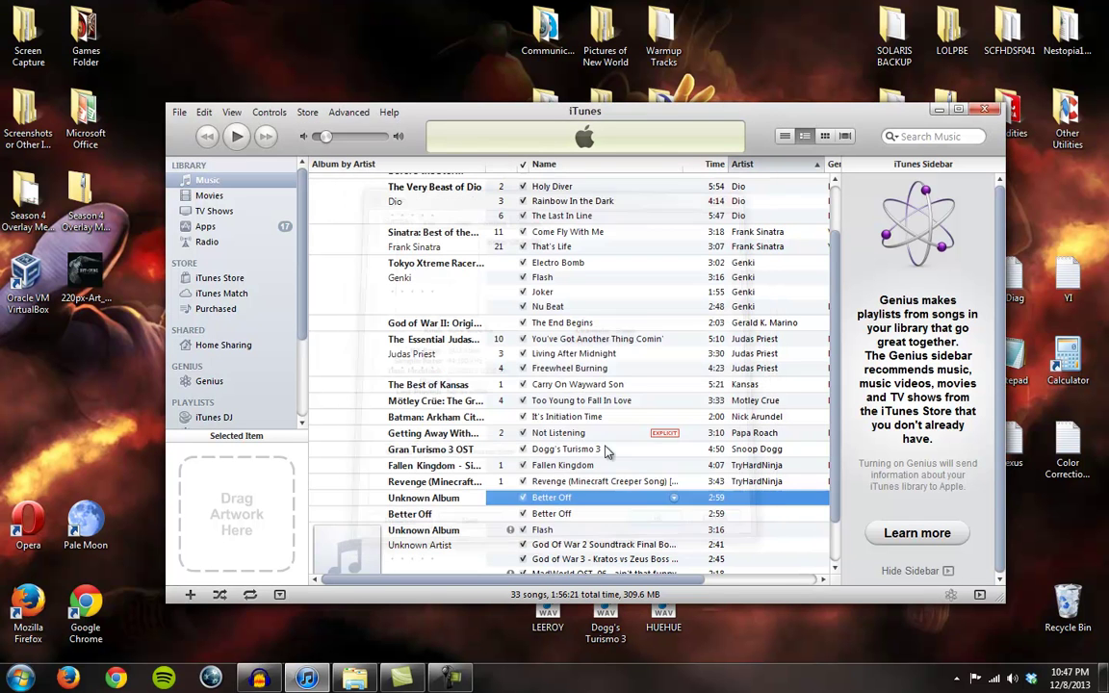
{"action": "right_click", "coordinate": [565, 511]}
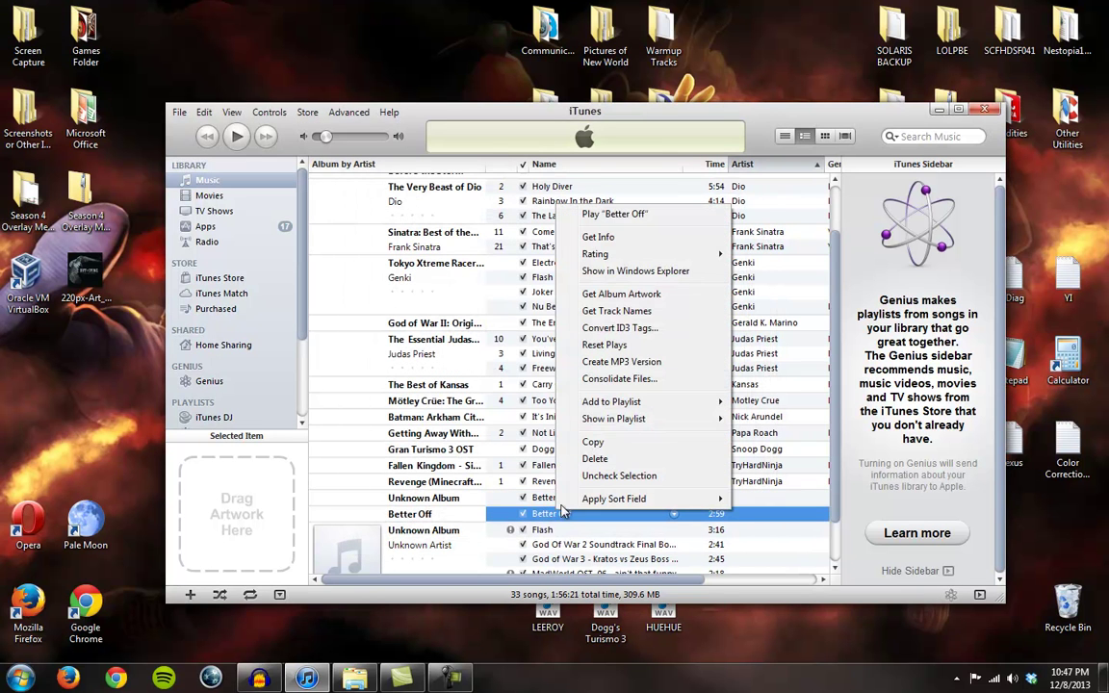
{"action": "left_click", "coordinate": [597, 239]}
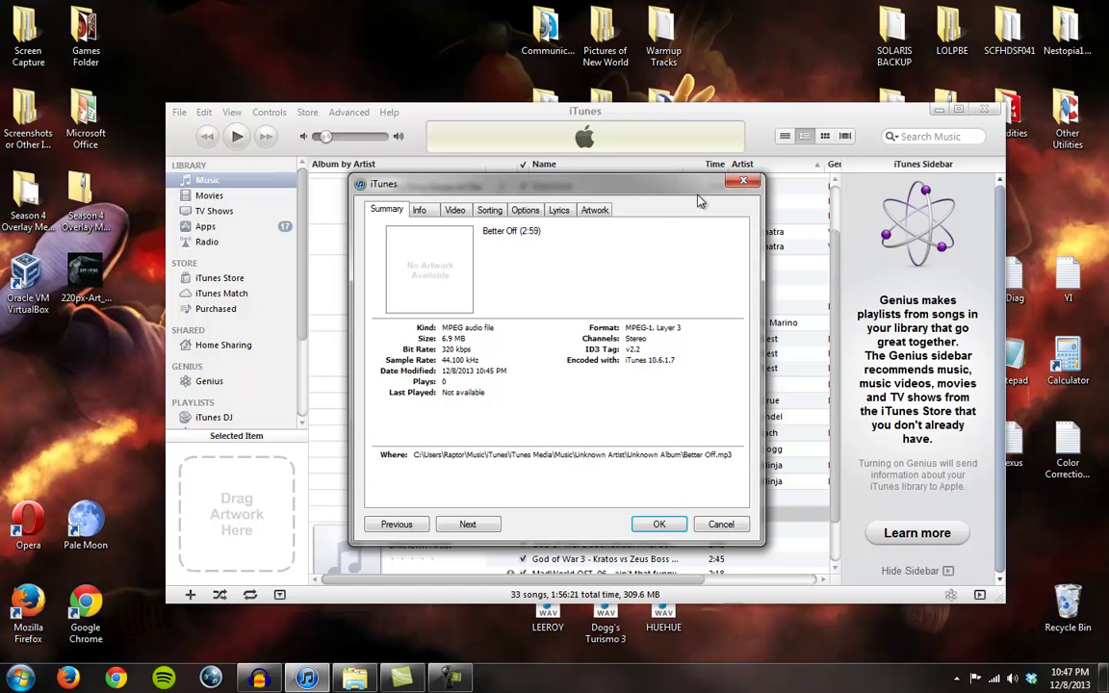
{"action": "left_click", "coordinate": [743, 181]}
Add the Art of Dying cover image from the desktop as the Better Off MP3's artwork and open the song's information
{"action": "left_click_drag", "start_coordinate": [87, 273], "coordinate": [199, 454]}
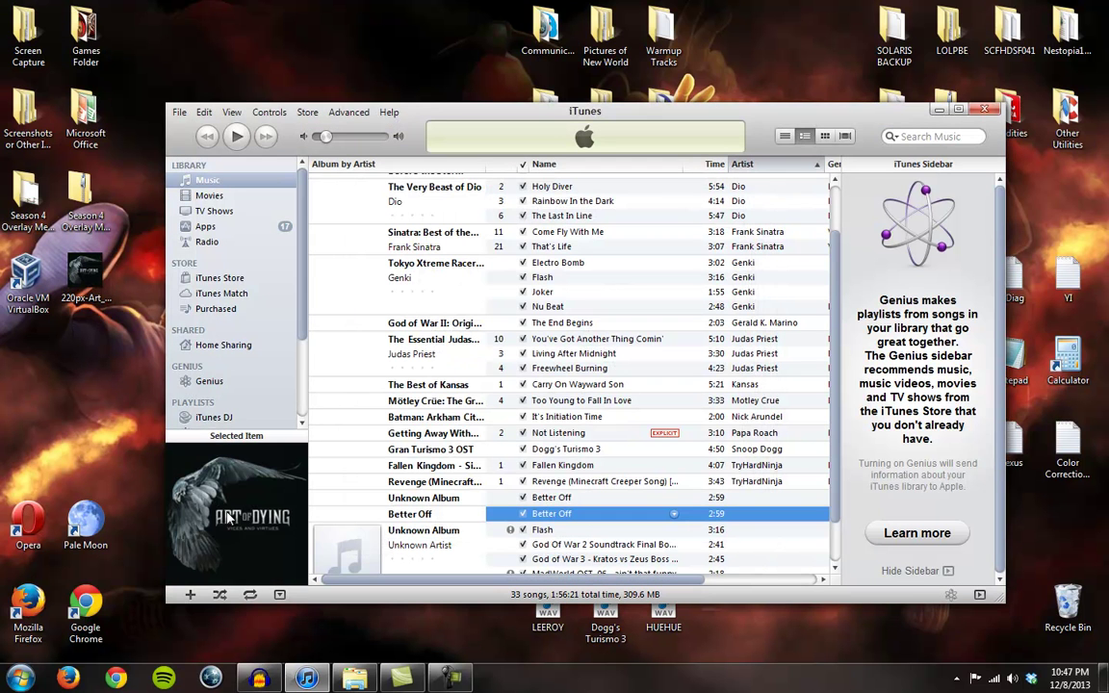
{"action": "right_click", "coordinate": [565, 517]}
{"action": "left_click", "coordinate": [572, 233]}
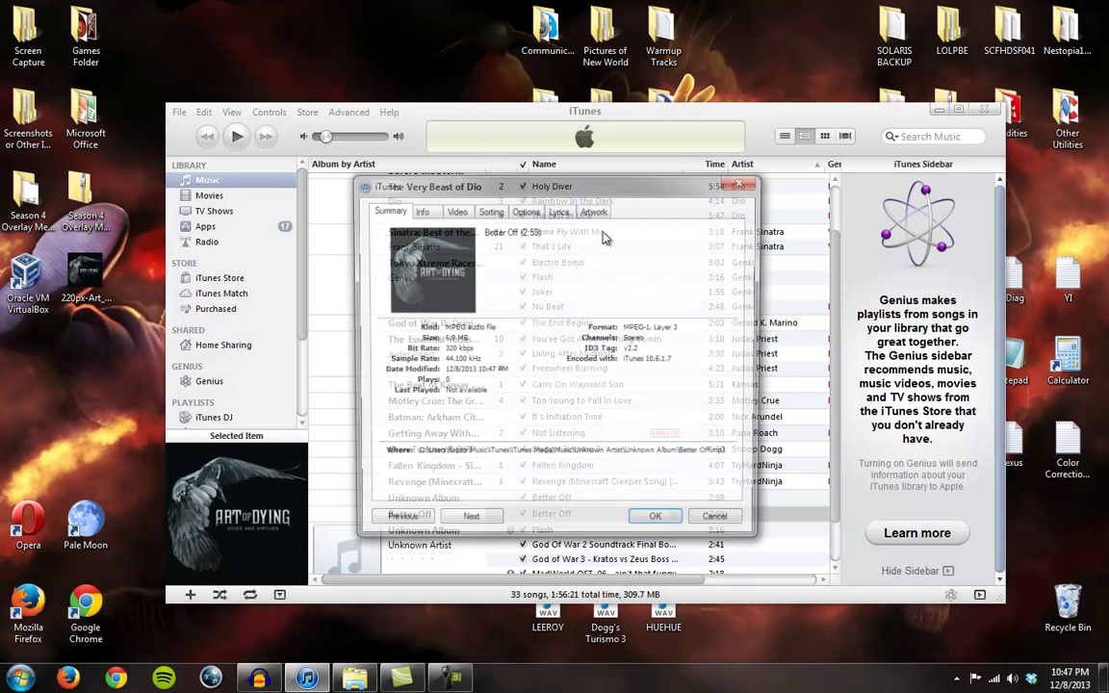
Enter Art of Dying as the artist and Vines and Virtues as the album in the song's information
{"action": "left_click", "coordinate": [420, 211]}
{"action": "left_click", "coordinate": [453, 242]}
{"action": "left_click", "coordinate": [434, 274]}
{"action": "type", "text": "Art of Dying"}
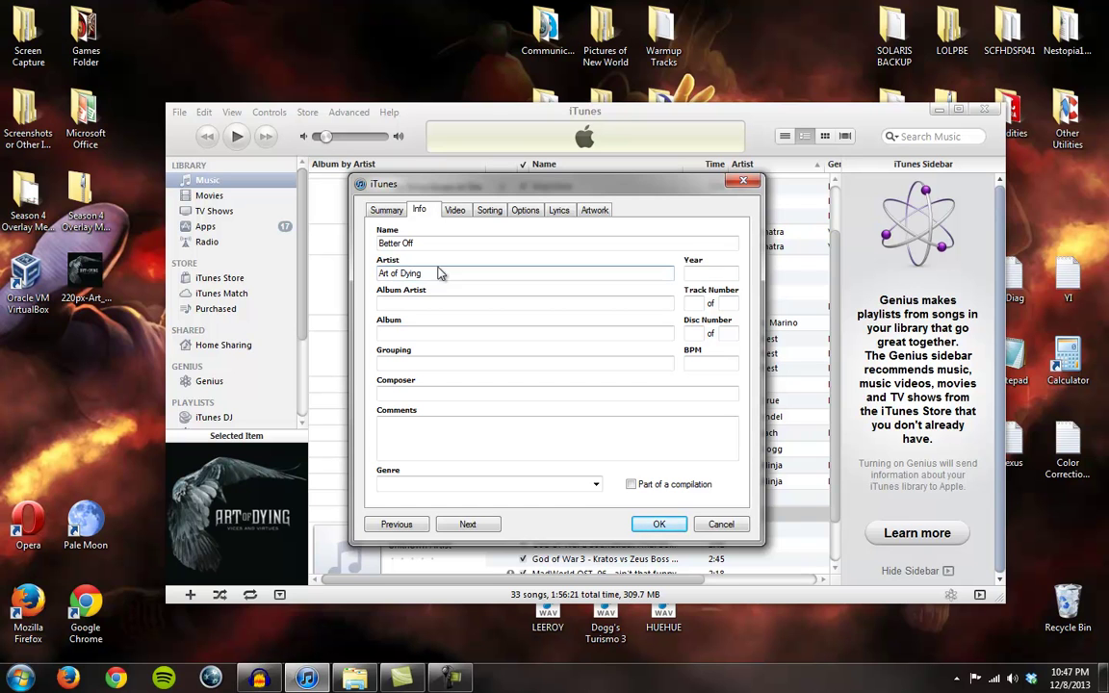
{"action": "left_click", "coordinate": [416, 330]}
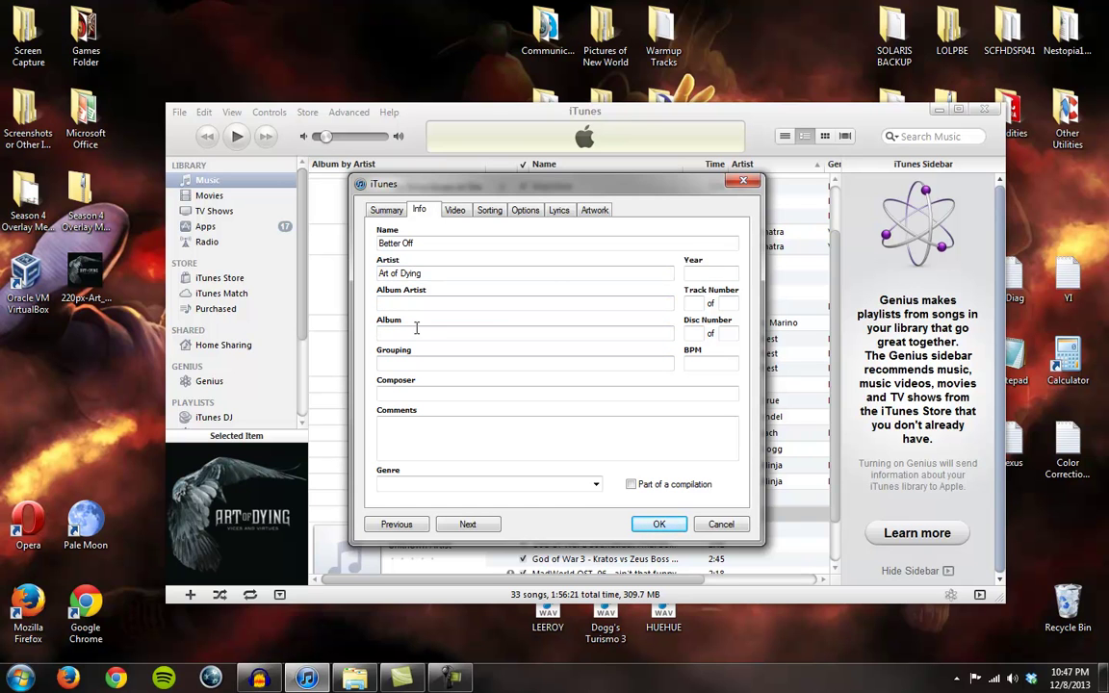
{"action": "type", "text": "Vines and Virtues"}
Switch to Chrome, search Google for "art of dying", and open the band's Wikipedia article
{"action": "left_click", "coordinate": [116, 679]}
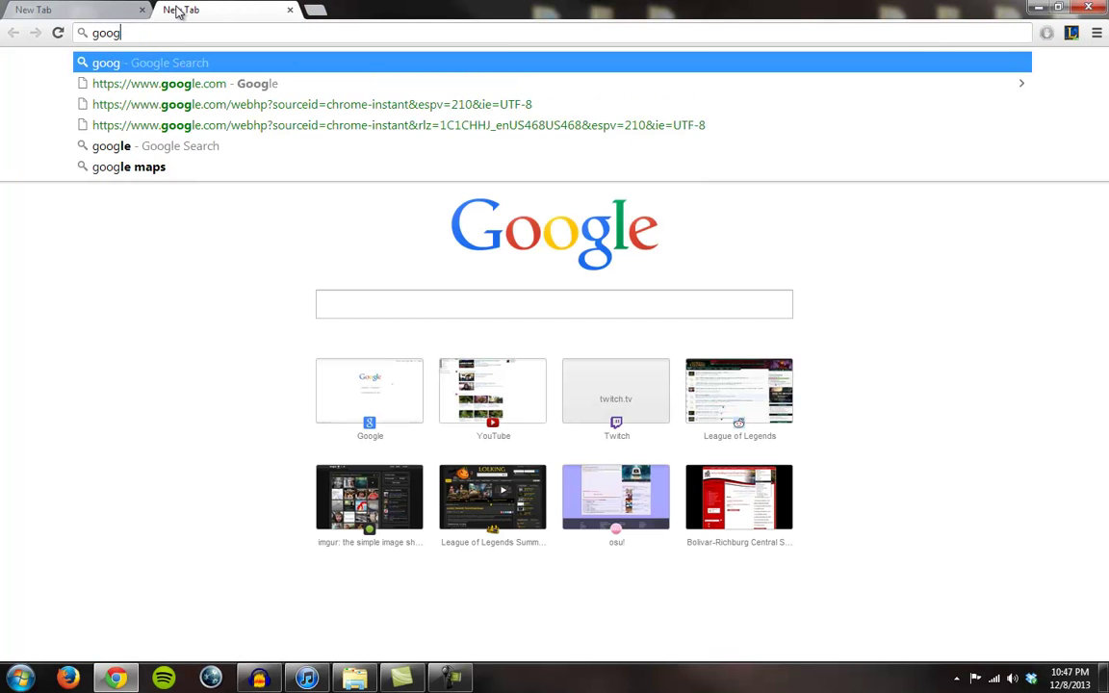
{"action": "key", "text": "Return"}
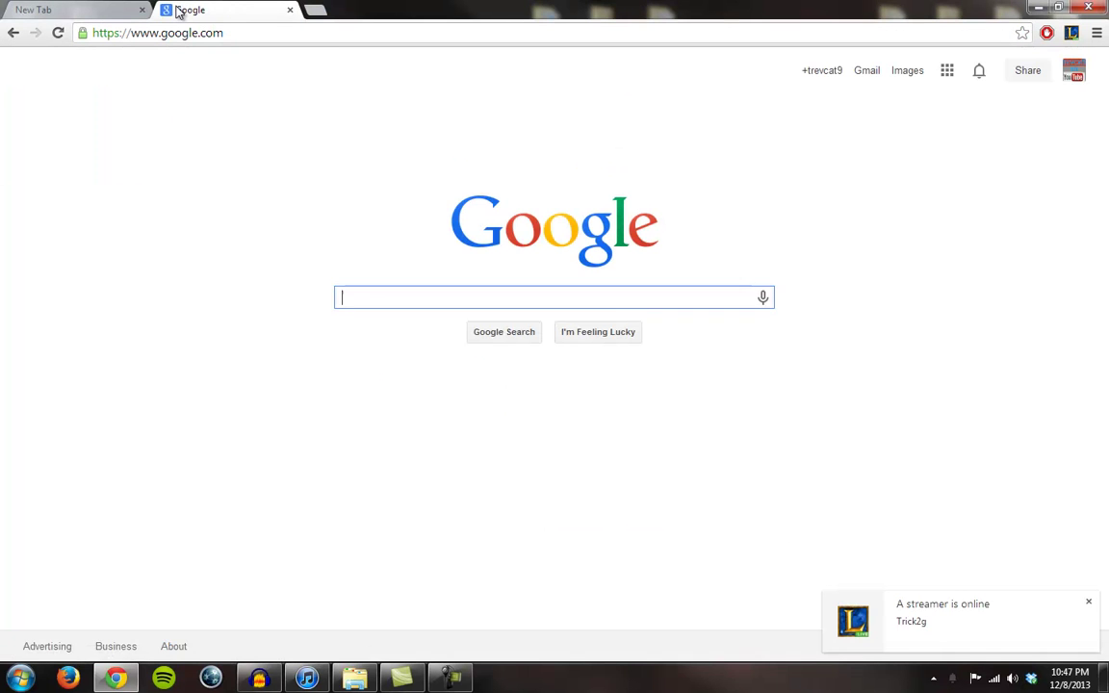
{"action": "type", "text": "art of dying"}
{"action": "key", "text": "Return"}
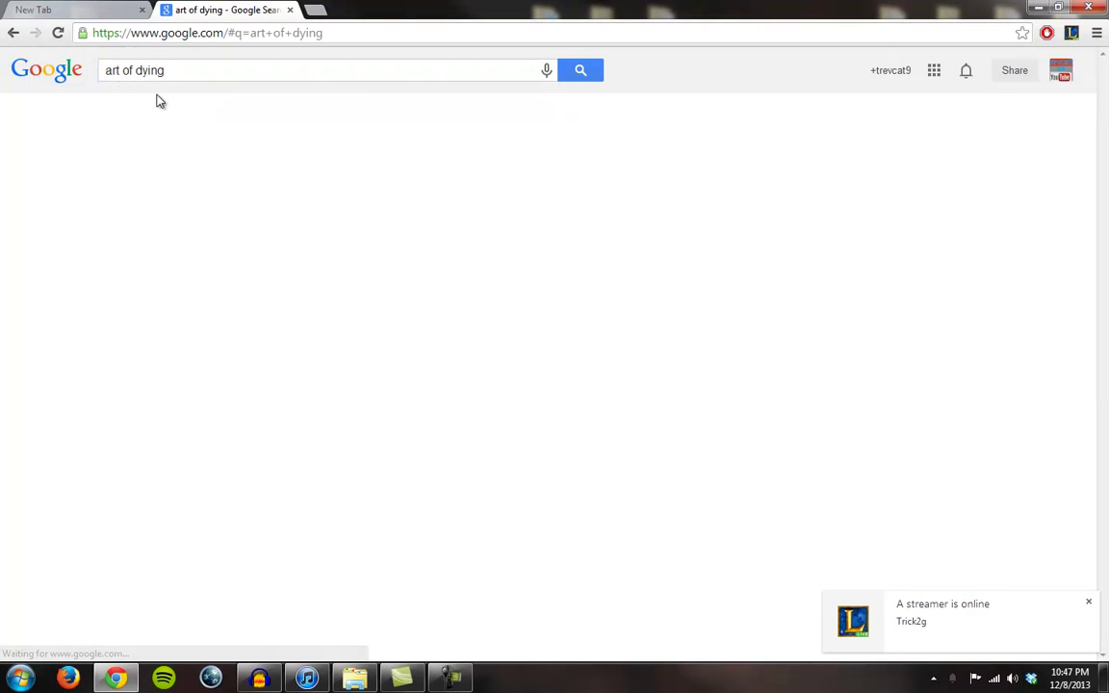
{"action": "left_click", "coordinate": [177, 246]}
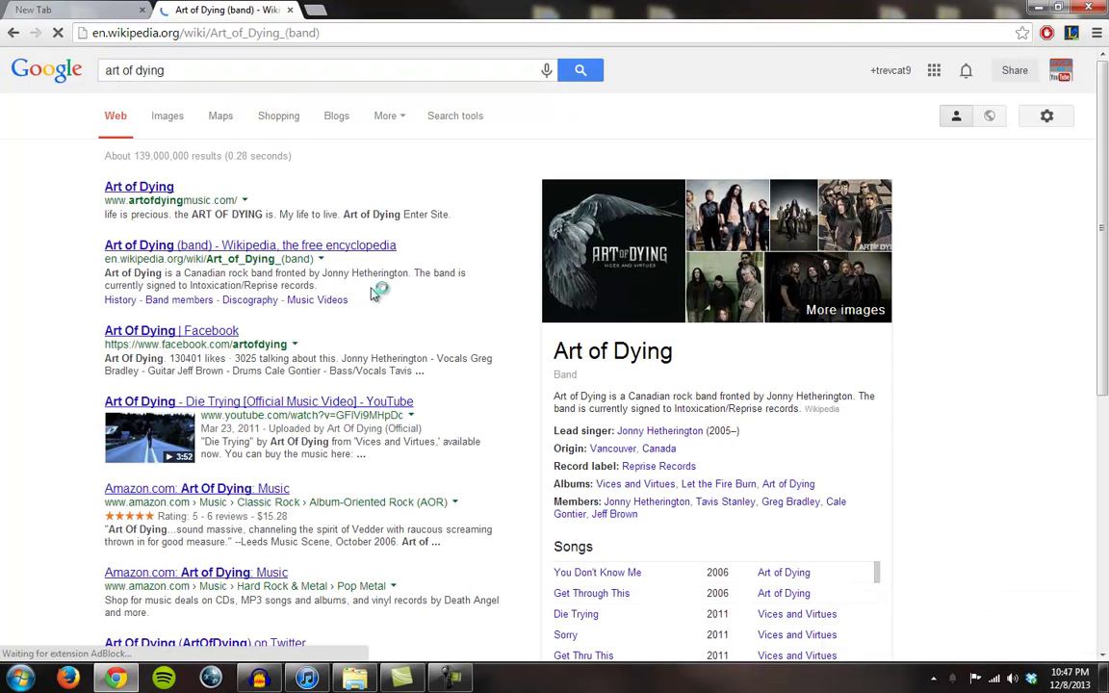
Examine the albums, singles and music videos listed in the Art of Dying Wikipedia article
{"action": "scroll", "coordinate": [553, 318], "scroll_direction": "down", "scroll_amount": 15}
{"action": "scroll", "coordinate": [578, 320], "scroll_direction": "up", "scroll_amount": 6}
{"action": "scroll", "coordinate": [521, 361], "scroll_direction": "down", "scroll_amount": 6}
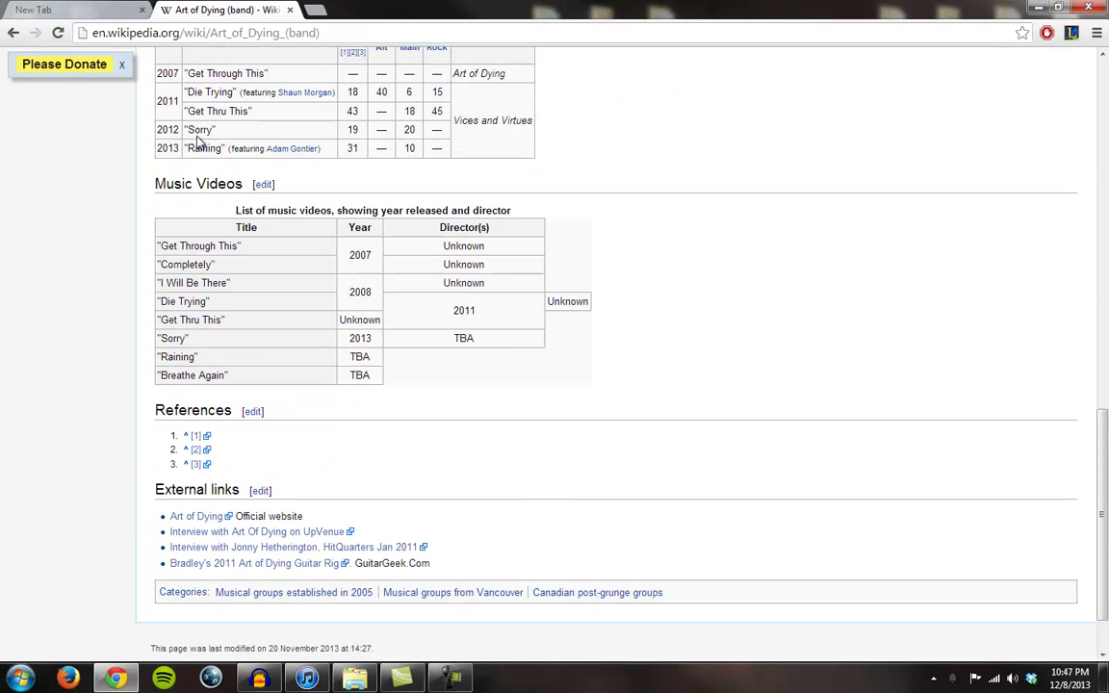
{"action": "scroll", "coordinate": [202, 154], "scroll_direction": "up", "scroll_amount": 1}
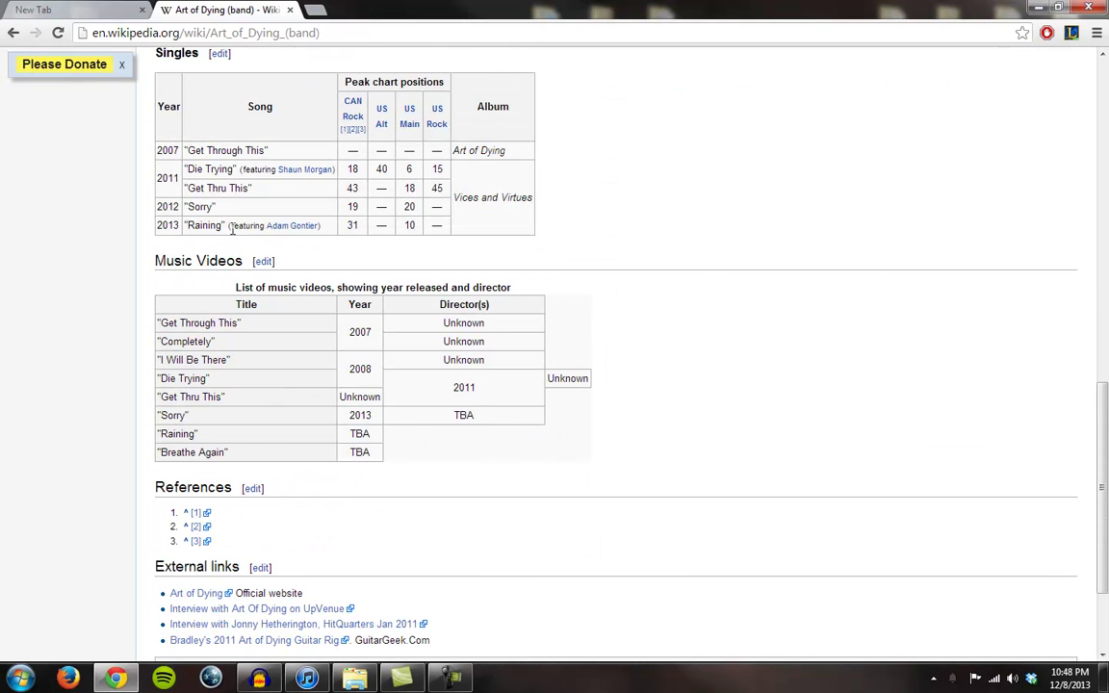
{"action": "scroll", "coordinate": [200, 227], "scroll_direction": "up", "scroll_amount": 1}
{"action": "scroll", "coordinate": [200, 288], "scroll_direction": "down", "scroll_amount": 2}
{"action": "scroll", "coordinate": [203, 292], "scroll_direction": "up", "scroll_amount": 4}
{"action": "scroll", "coordinate": [202, 279], "scroll_direction": "up", "scroll_amount": 1}
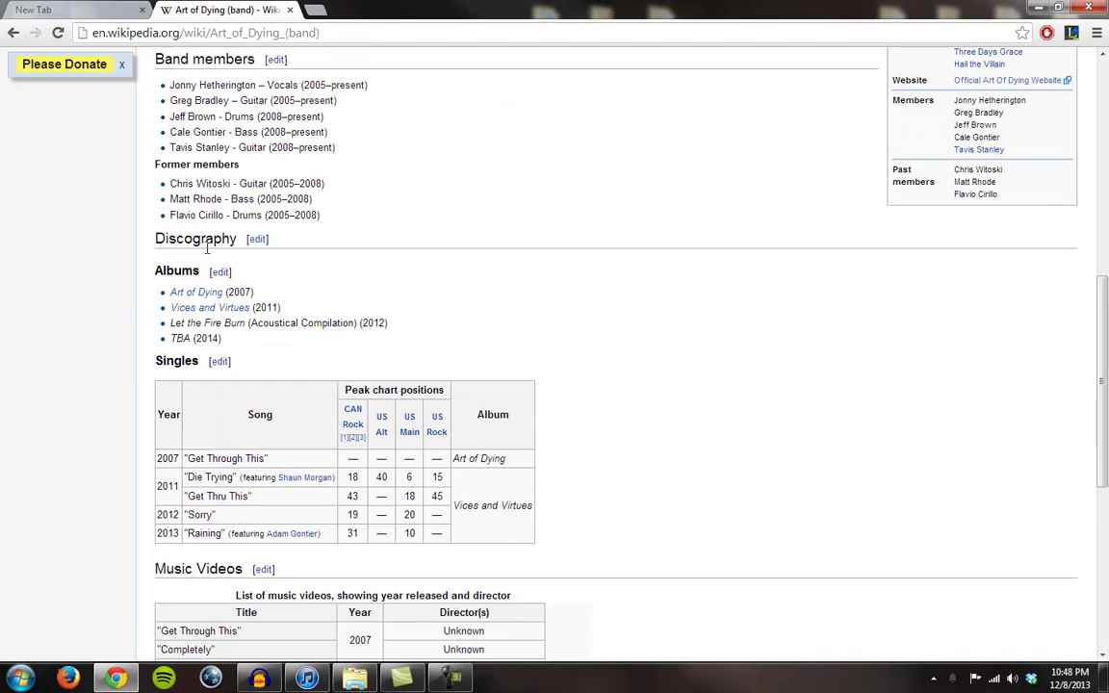
Return to iTunes, correct the album name to Vices and Virtues, save the song information, and move the window lower
{"action": "left_click", "coordinate": [1037, 7]}
{"action": "left_click", "coordinate": [386, 335]}
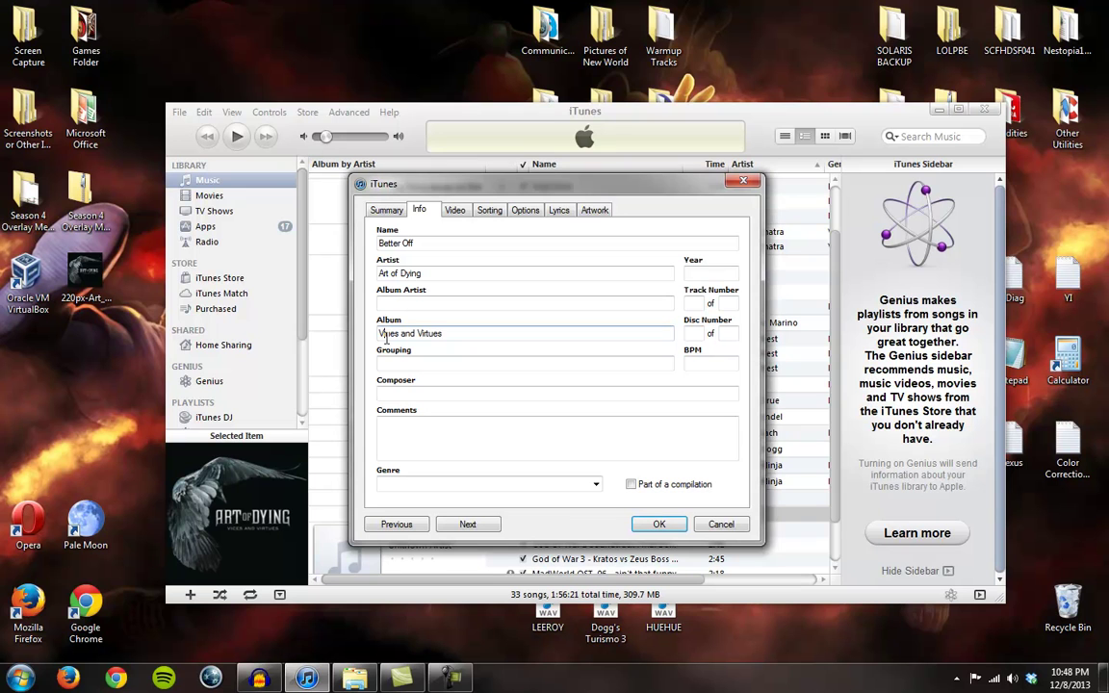
{"action": "key", "text": "Delete"}
{"action": "type", "text": "c"}
{"action": "left_click", "coordinate": [659, 525]}
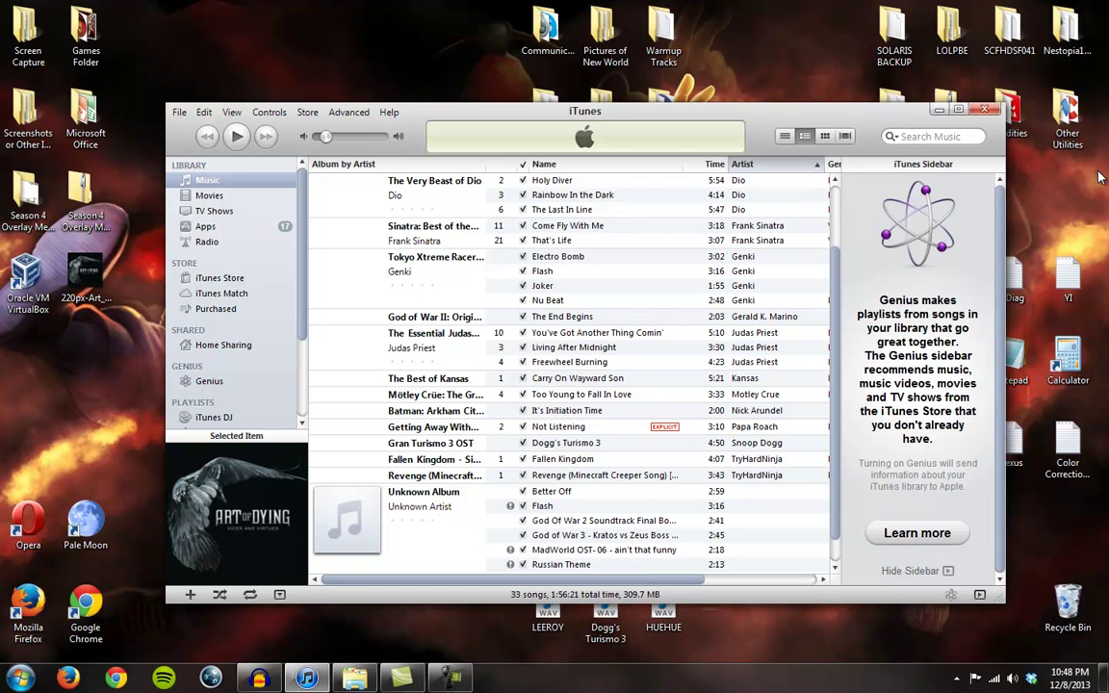
{"action": "left_click_drag", "start_coordinate": [939, 120], "coordinate": [948, 151]}
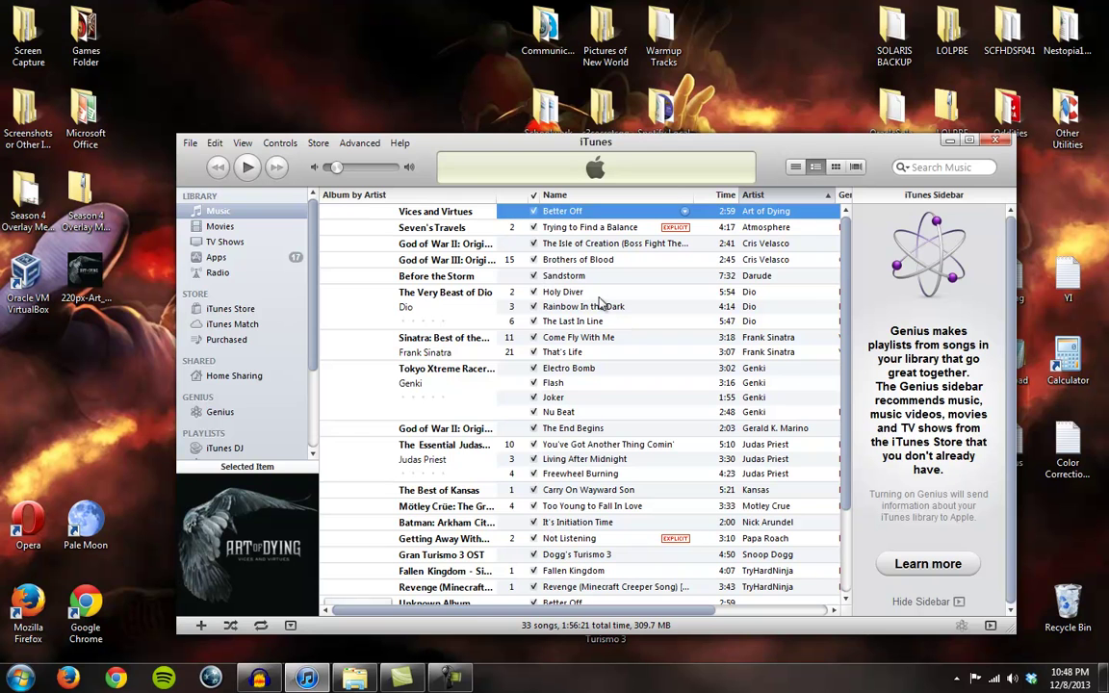
Copy the Better Off song from the iTunes library into the Spotify Local folder on the desktop, minimizing iTunes
{"action": "left_click_drag", "start_coordinate": [512, 206], "coordinate": [444, 53]}
{"action": "left_click", "coordinate": [685, 513]}
{"action": "left_click", "coordinate": [949, 141]}
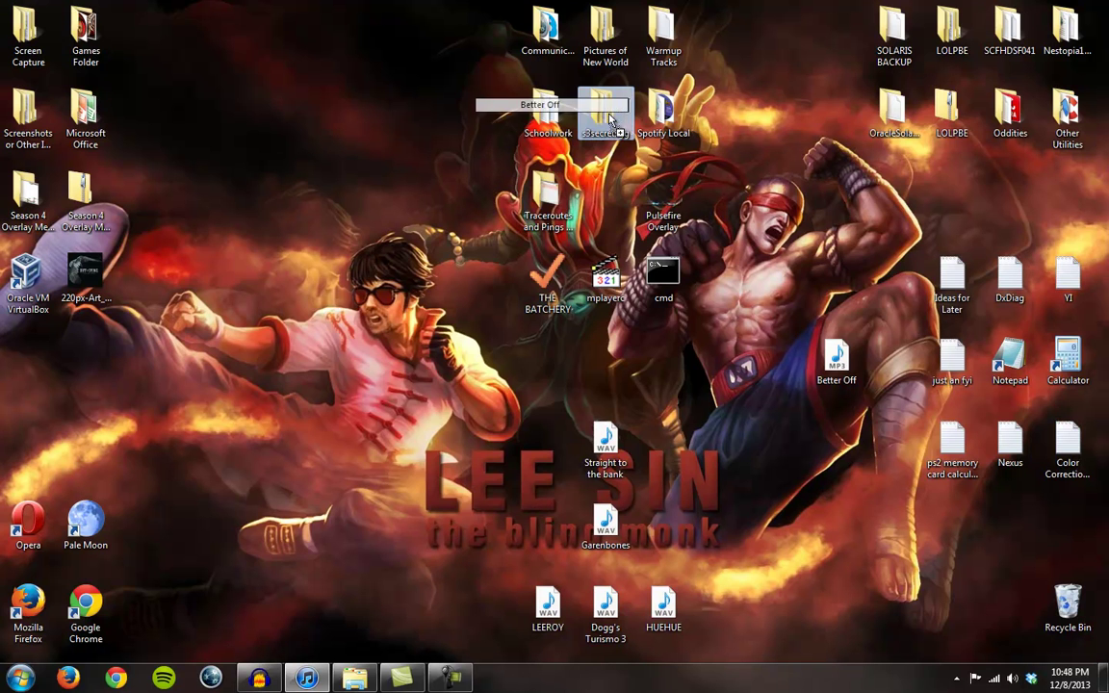
Switch to Spotify, show the local files, and open the Vices And Virtues album of the track Better Off - Bonus Track
{"action": "left_click", "coordinate": [85, 279]}
{"action": "left_click", "coordinate": [163, 679]}
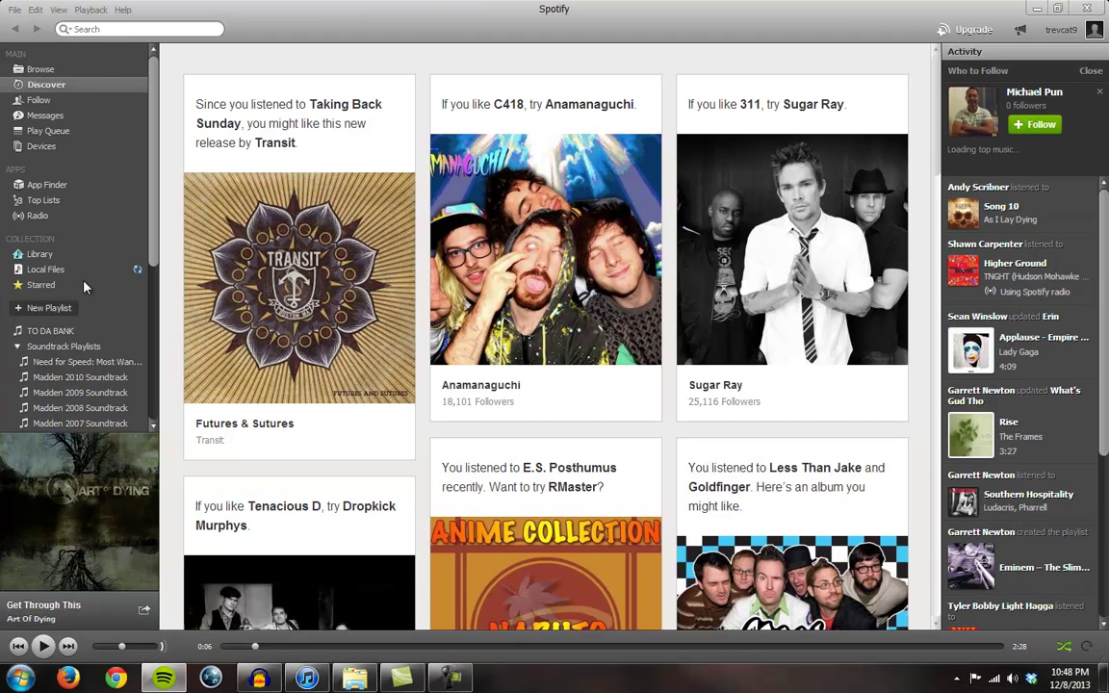
{"action": "left_click", "coordinate": [57, 270]}
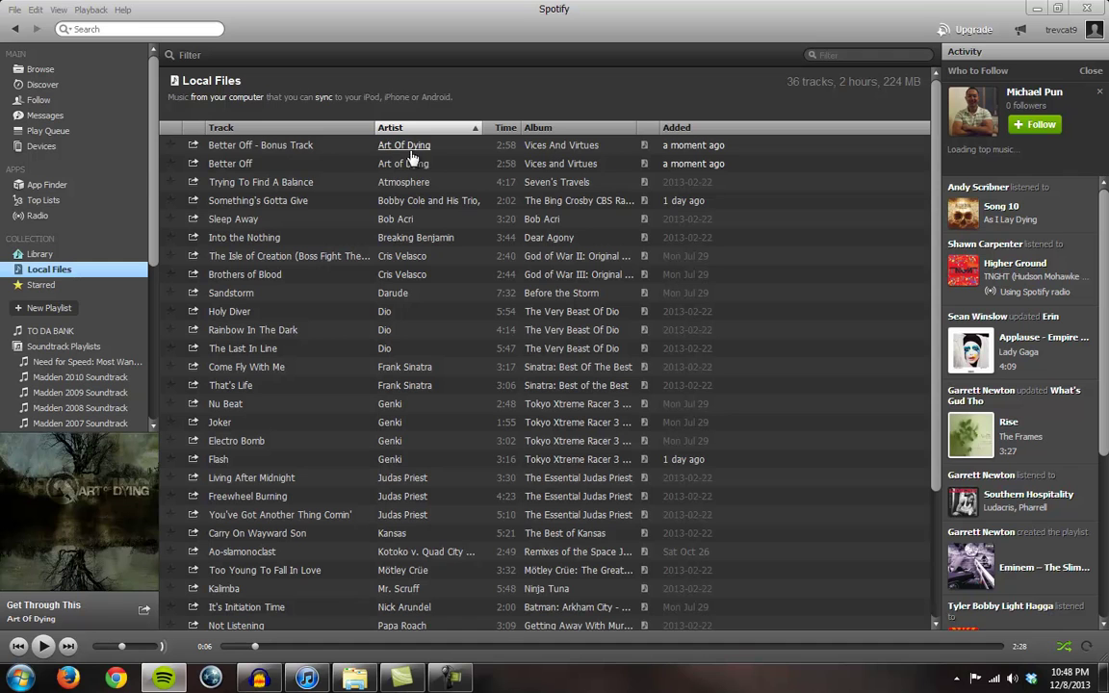
{"action": "left_click", "coordinate": [327, 146]}
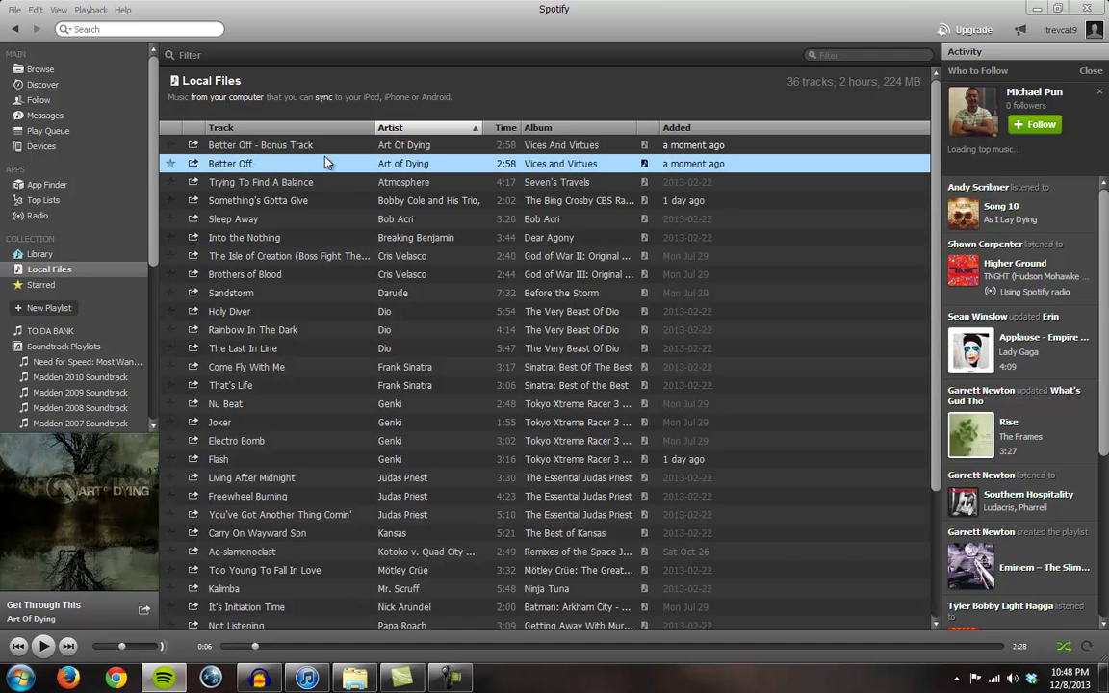
{"action": "left_click", "coordinate": [539, 145]}
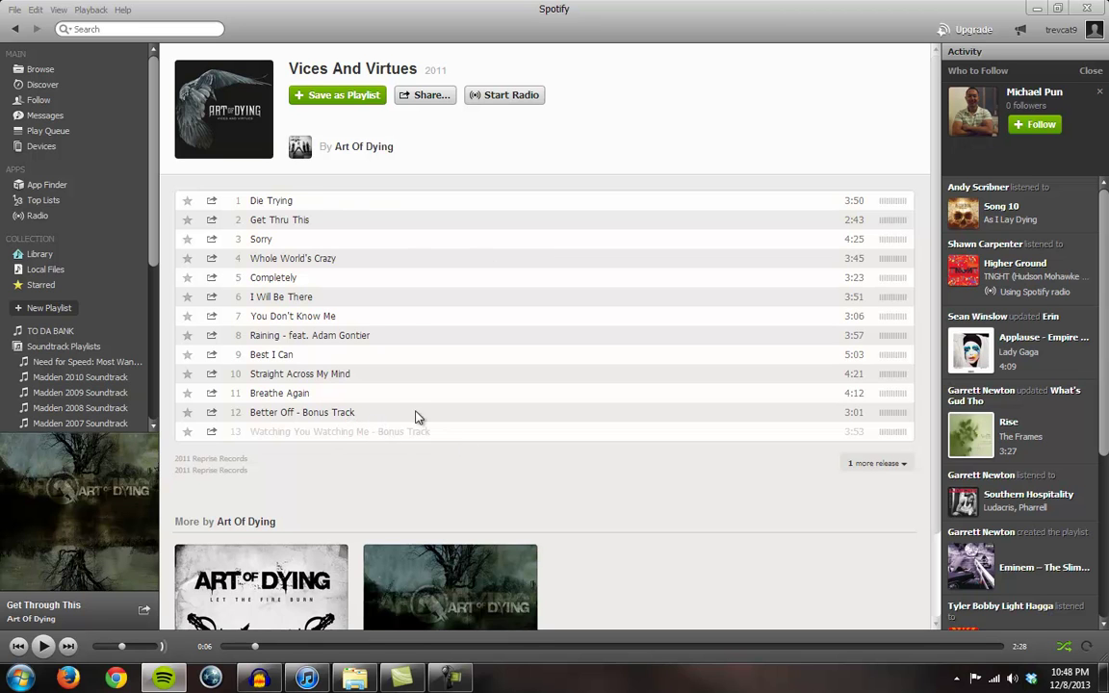
Go back to the local files, select the Better Off track by Art of Dying, and return to the desktop
{"action": "left_click", "coordinate": [35, 30]}
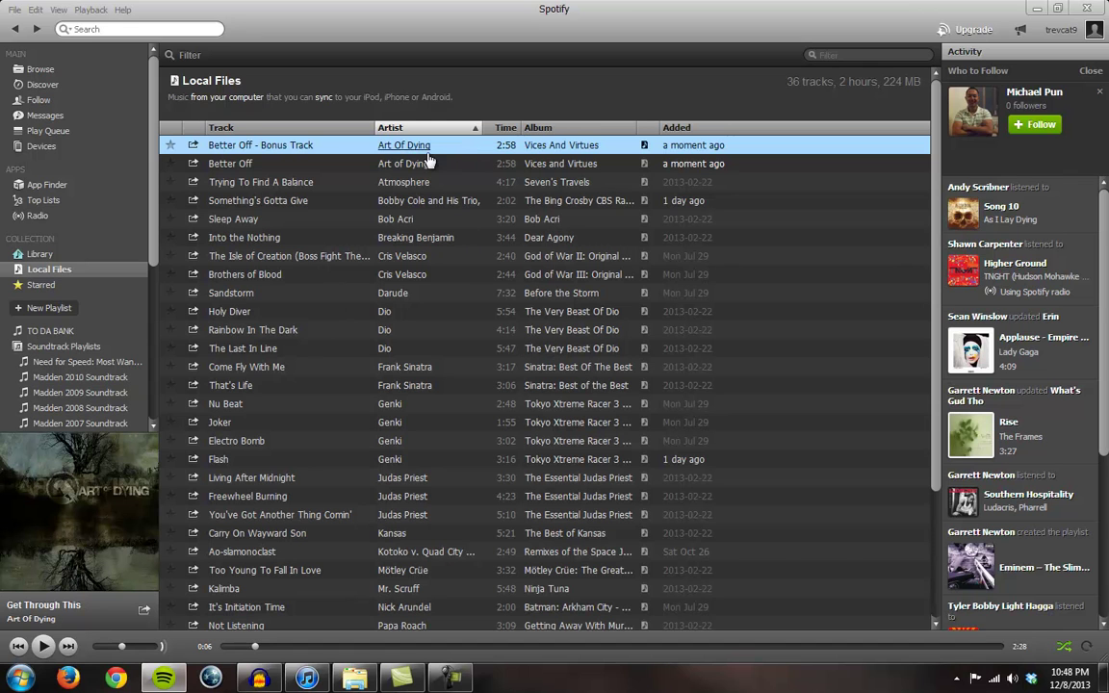
{"action": "left_click", "coordinate": [391, 169]}
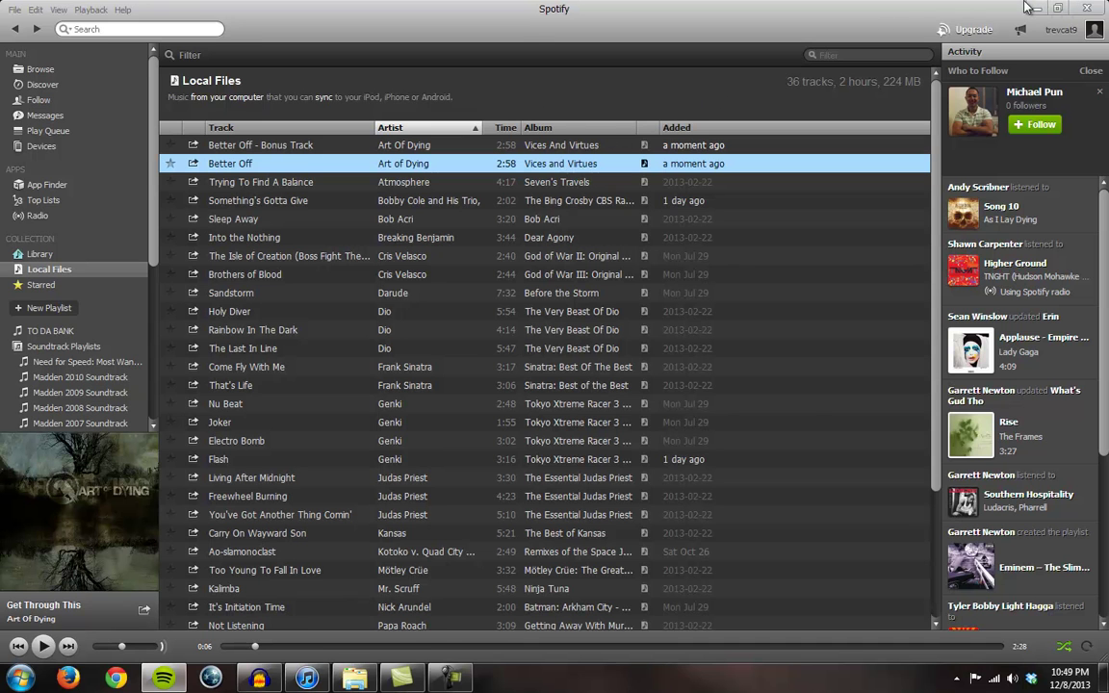
{"action": "key", "text": "super+d"}
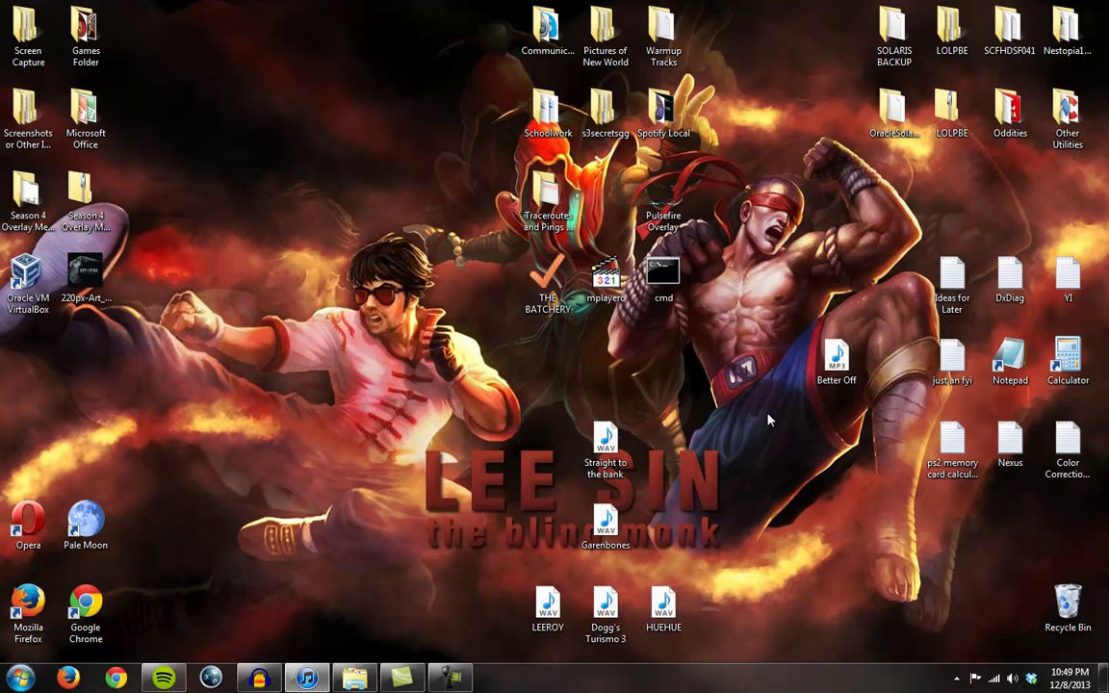
{"action": "left_click_drag", "start_coordinate": [820, 424], "coordinate": [780, 420]}
{"action": "left_click_drag", "start_coordinate": [747, 308], "coordinate": [797, 334]}
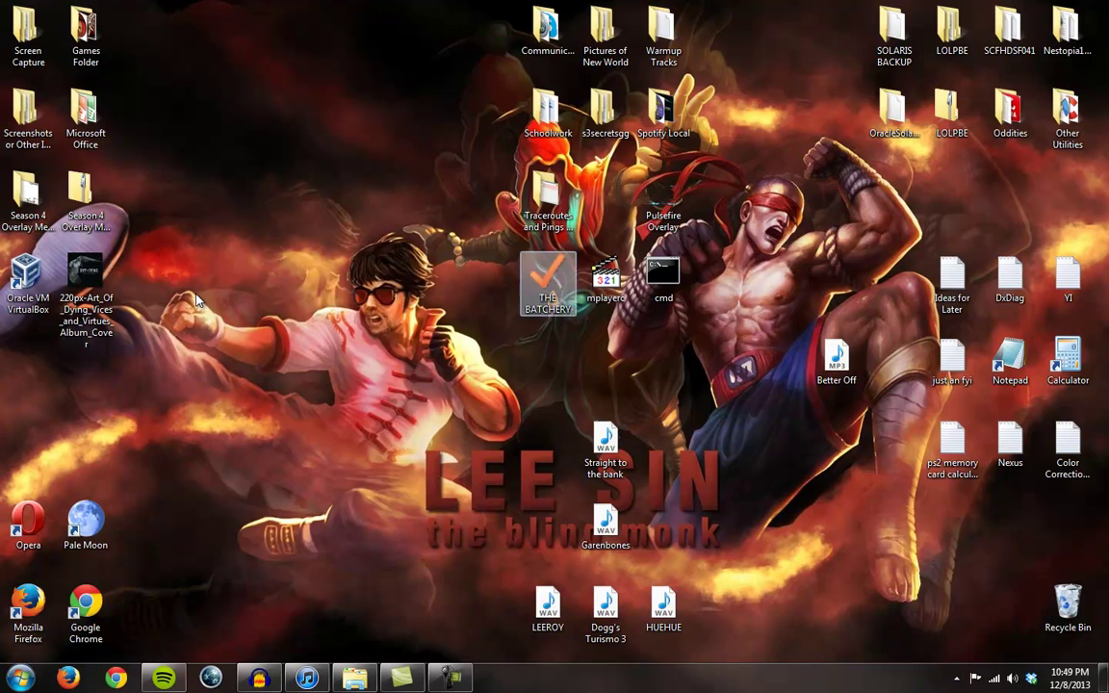